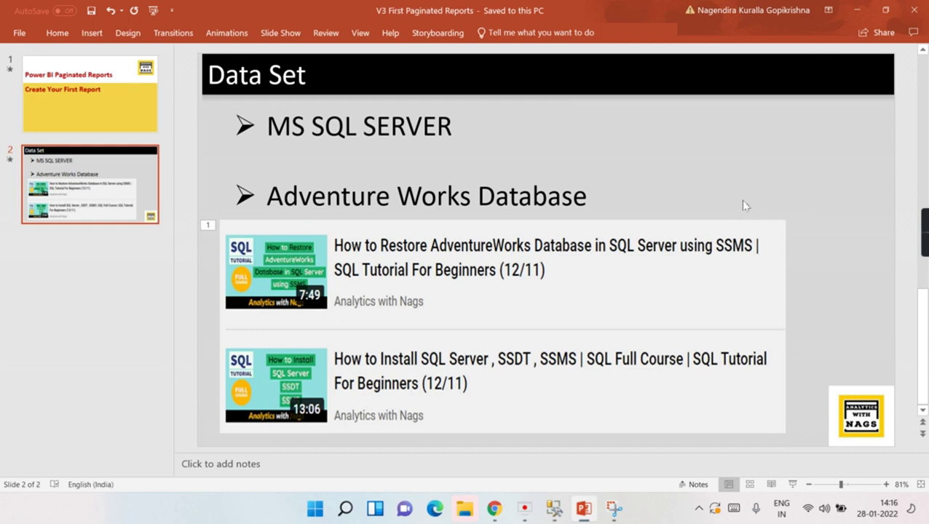
# Launch Power BI Report Builder from the Windows search panel's recent items.
pyautogui.click(346, 509)
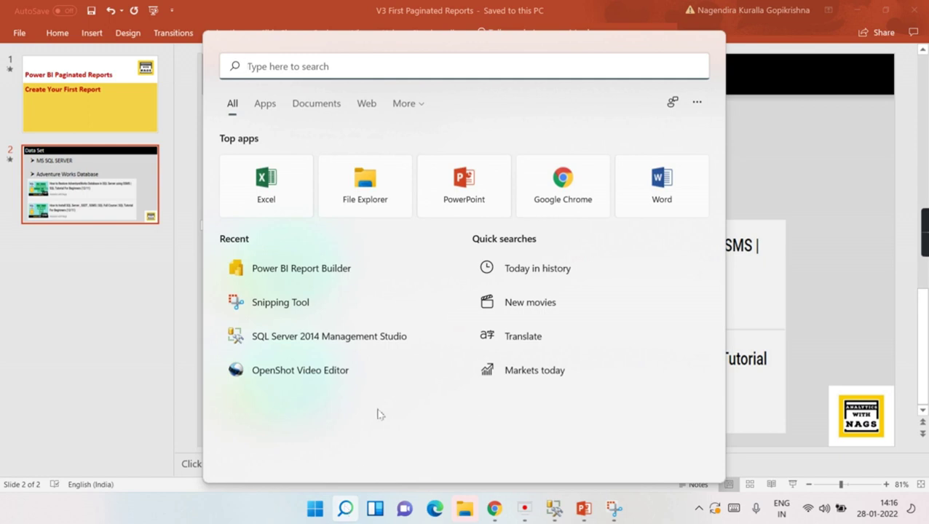
pyautogui.click(337, 269)
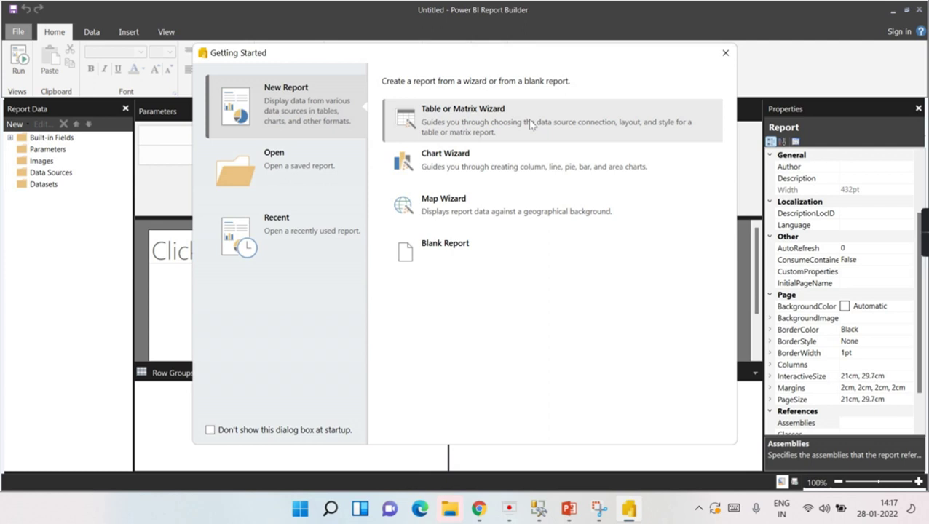
# Create a new Blank Report and select its empty body to view its properties.
pyautogui.click(442, 251)
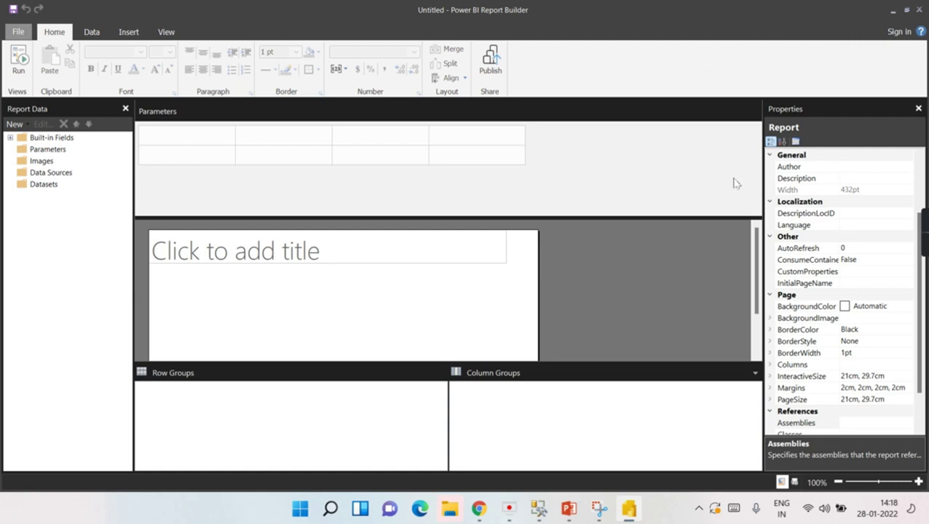
pyautogui.click(394, 300)
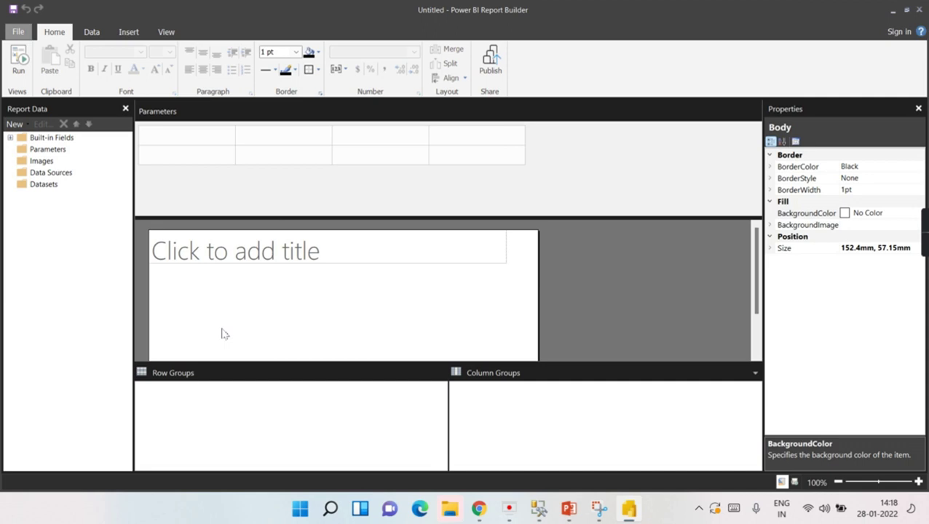
pyautogui.doubleClick(782, 250)
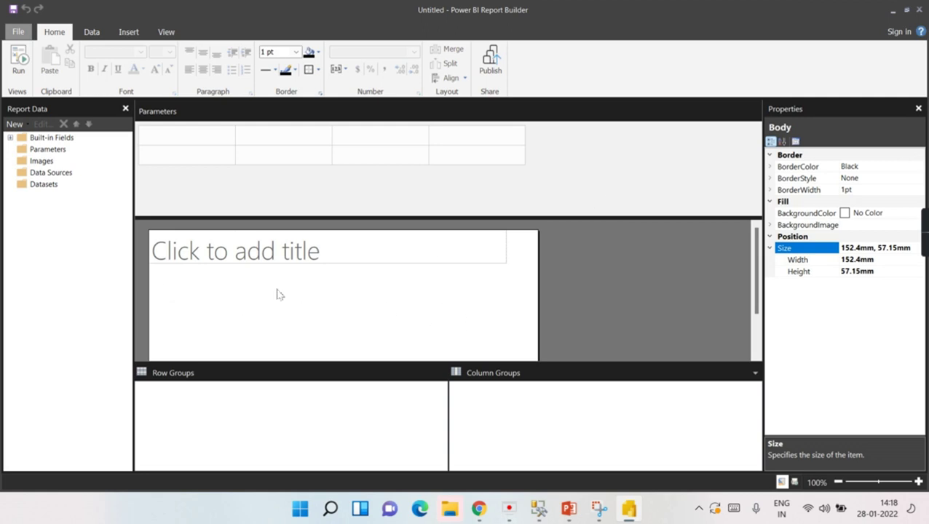
pyautogui.click(610, 255)
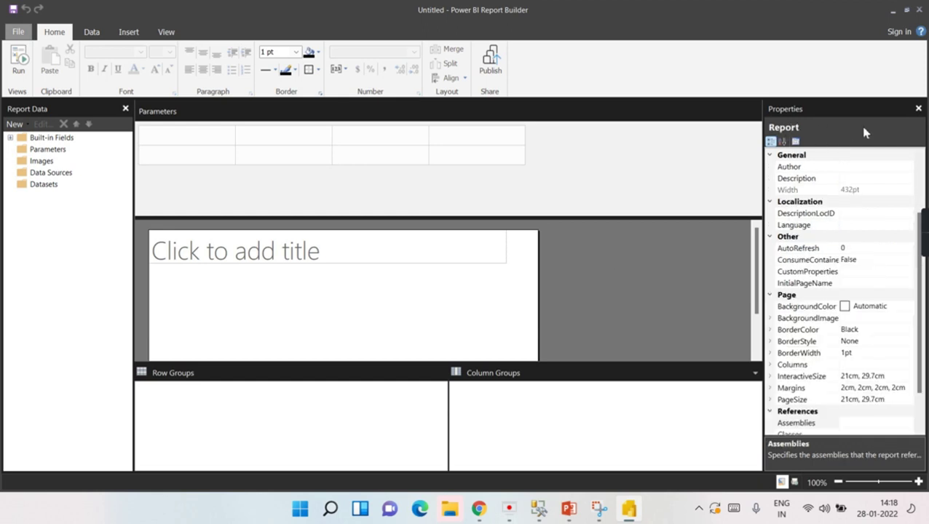
pyautogui.click(352, 293)
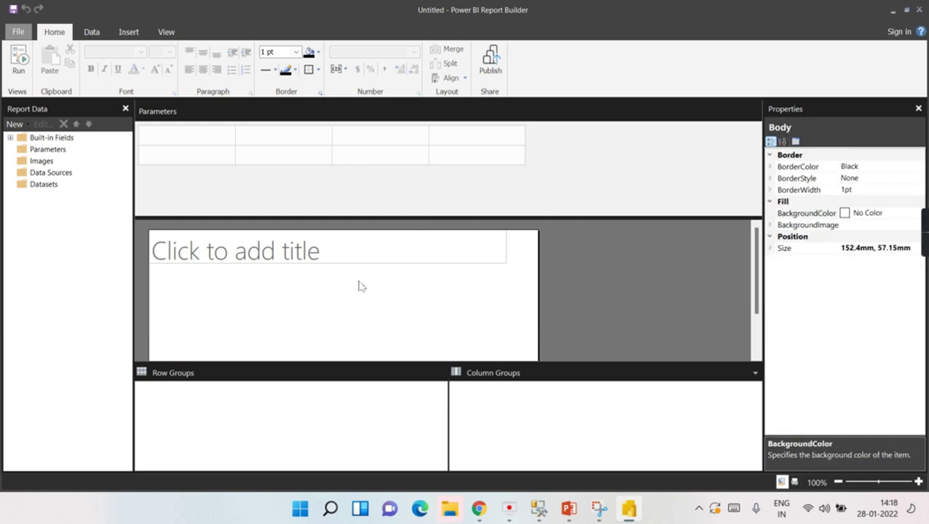
pyautogui.click(637, 267)
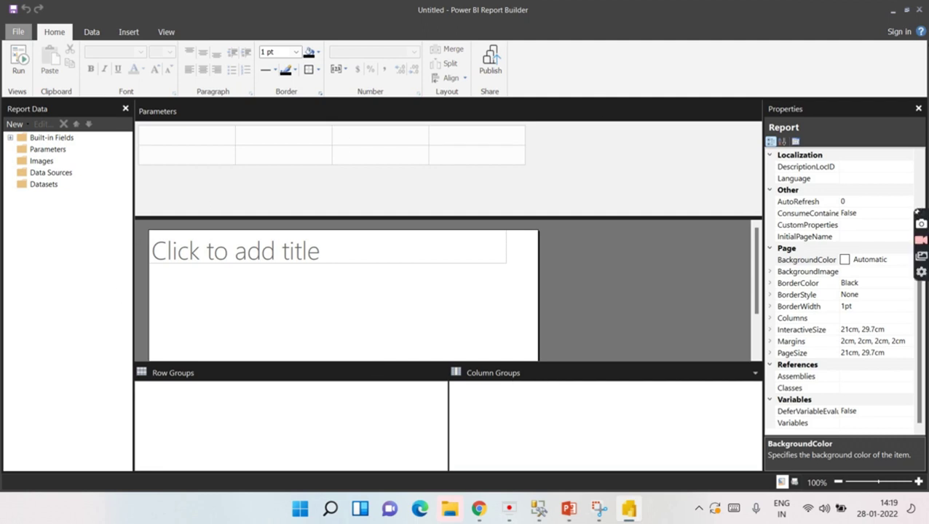
# Turn off the Parameters and Properties panes in the View tab's Show/Hide group.
pyautogui.click(168, 33)
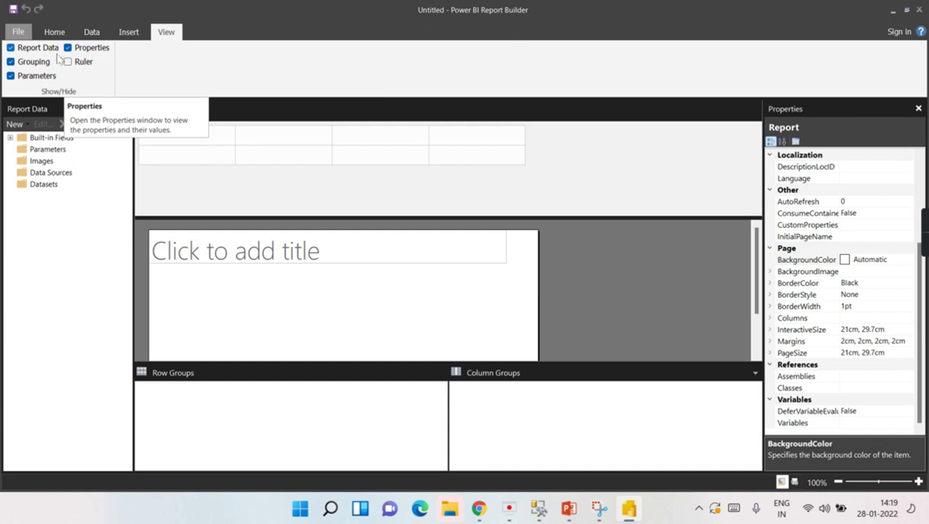
pyautogui.click(29, 77)
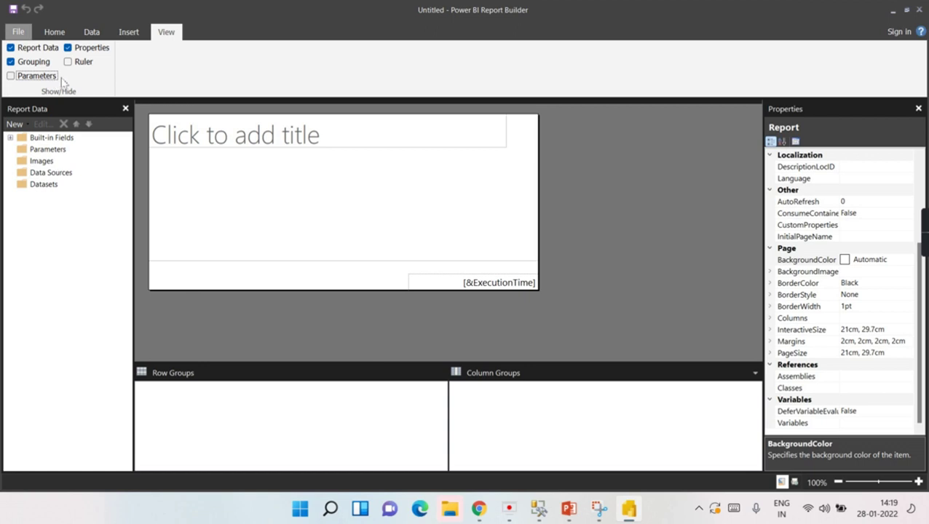
pyautogui.click(107, 57)
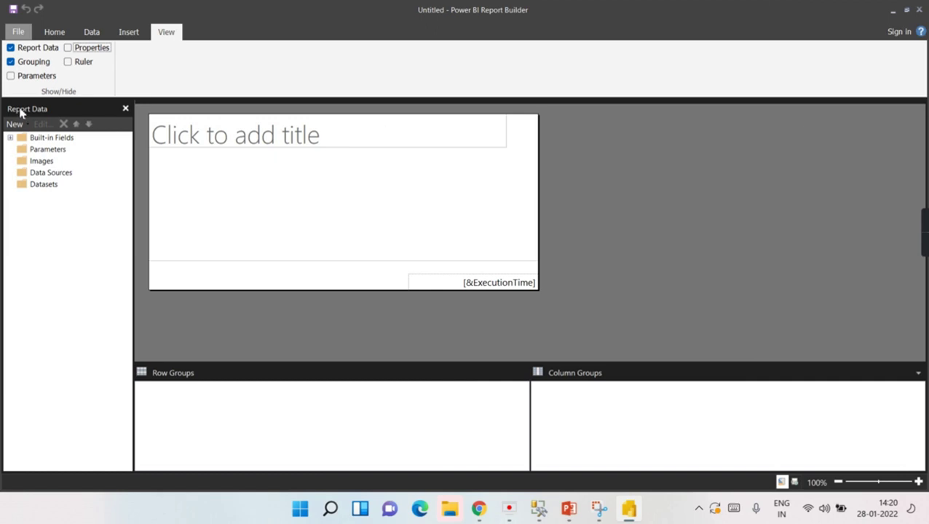
# Show the Insert ribbon items and select the Datasets and Data Sources folders in Report Data.
pyautogui.click(129, 32)
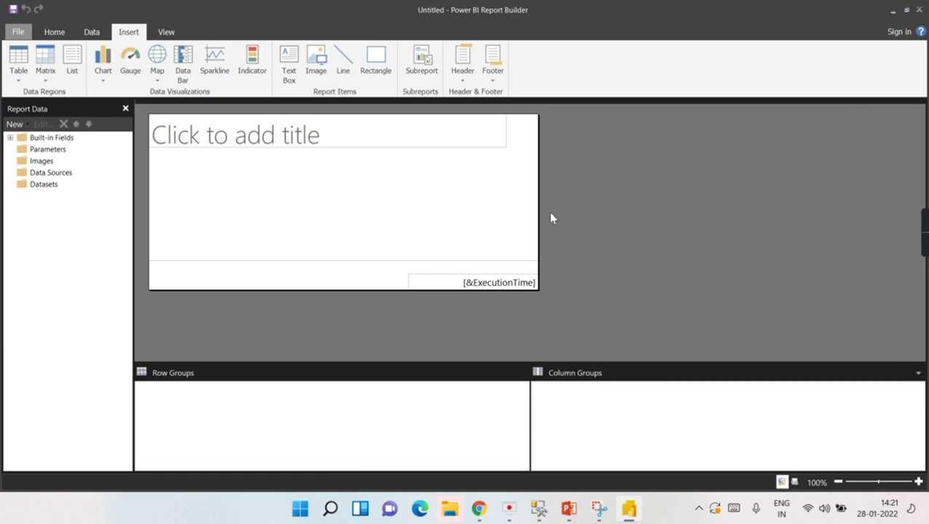
pyautogui.click(37, 187)
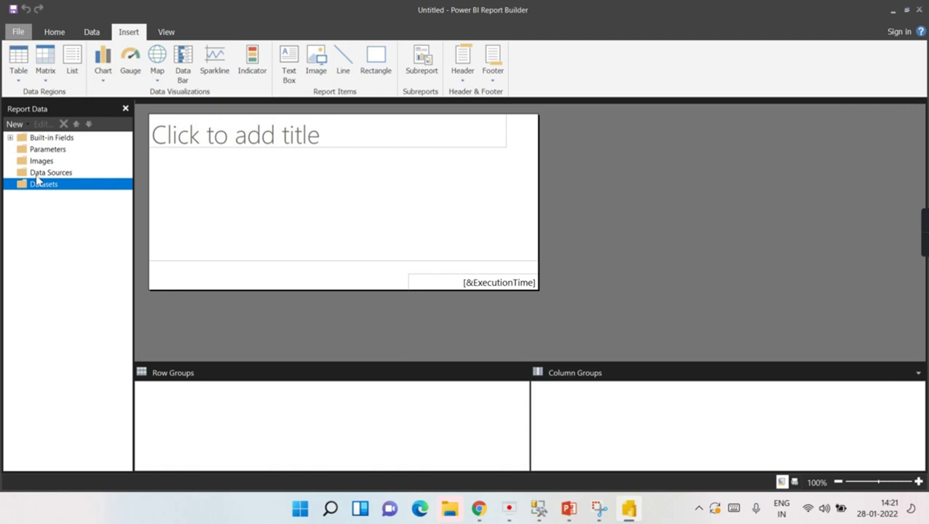
pyautogui.click(37, 177)
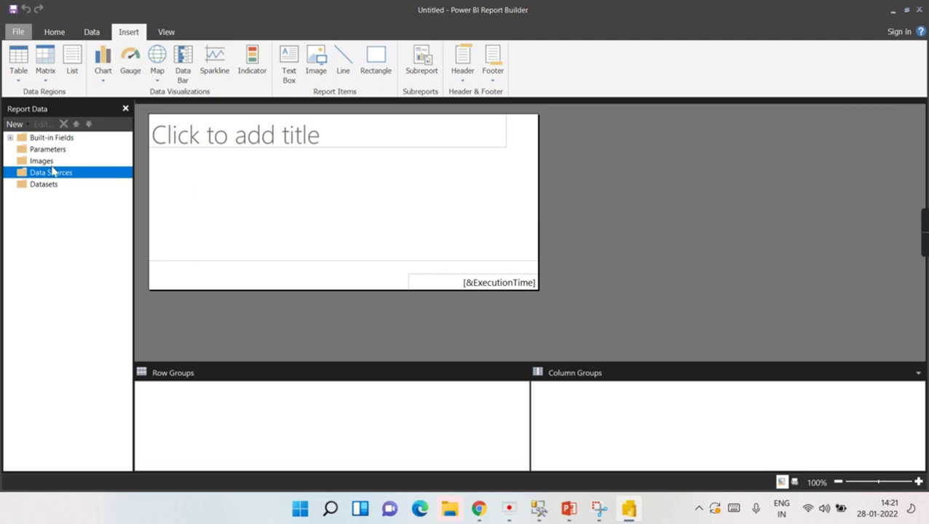
# Add a new data source named MS_ADV_AWN_Demo with Microsoft SQL Server as its type.
pyautogui.rightClick(46, 177)
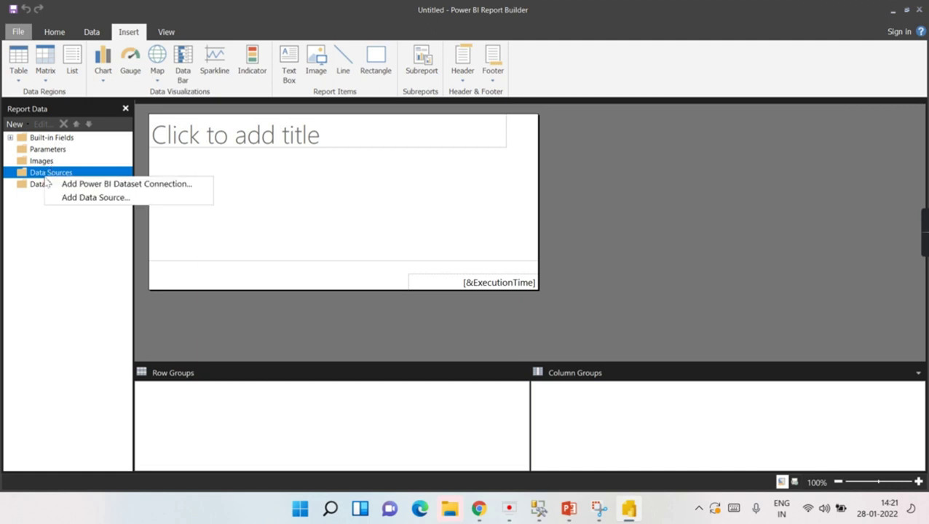
pyautogui.click(78, 199)
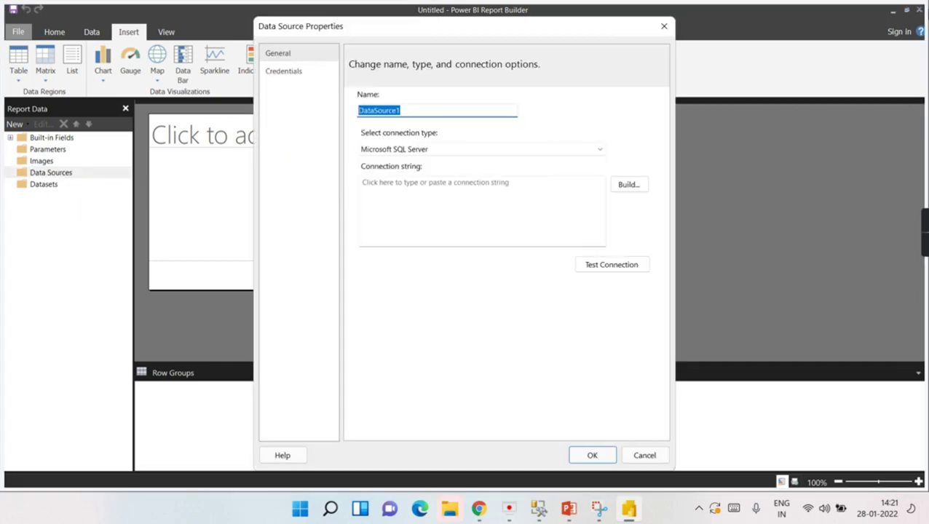
pyautogui.write('MS_ADV_AWN')
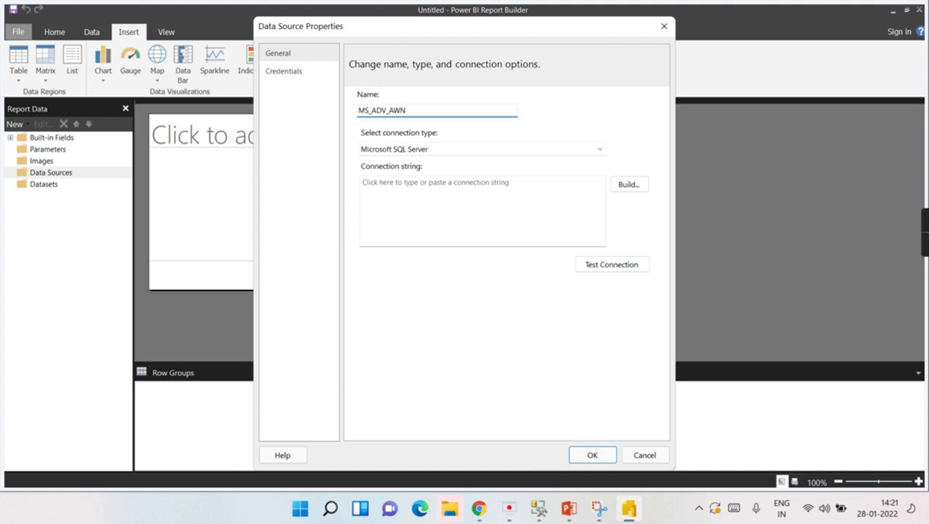
pyautogui.write('Demo')
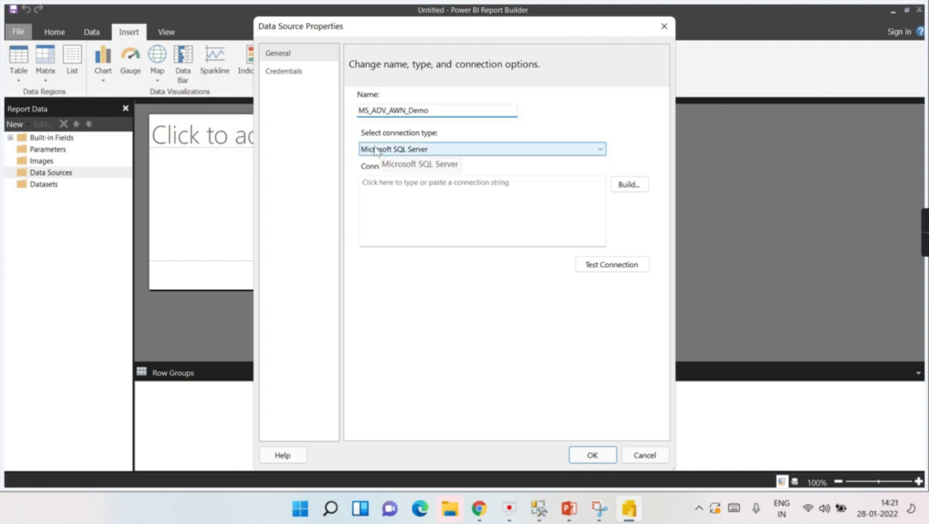
pyautogui.click(421, 150)
pyautogui.click(396, 209)
pyautogui.click(419, 151)
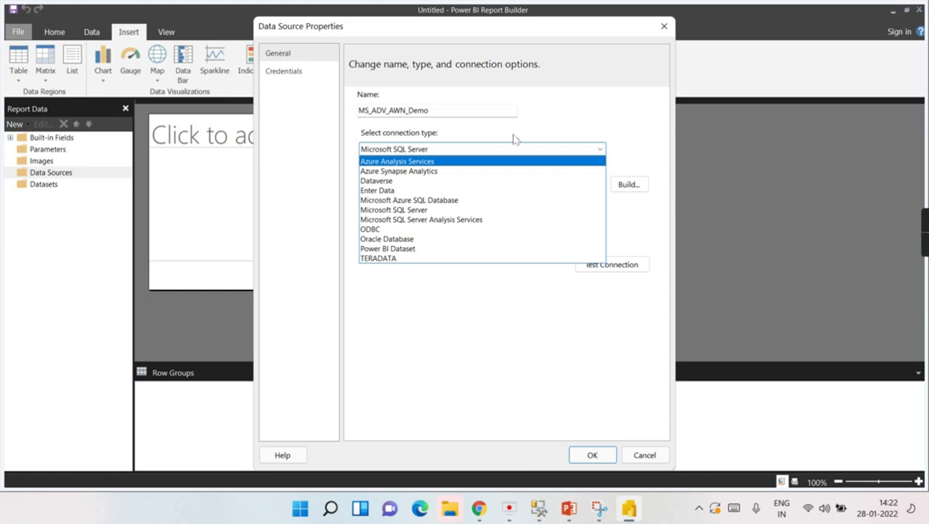
pyautogui.click(627, 216)
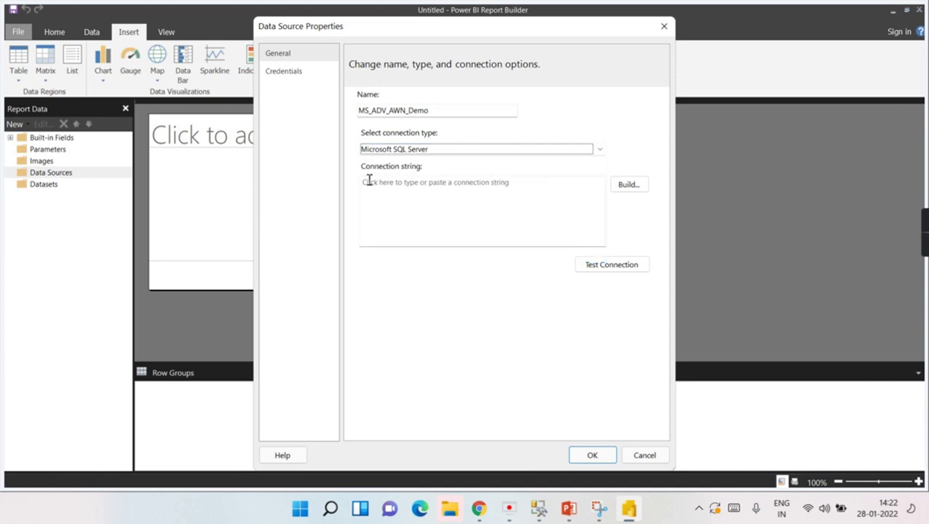
# Open the connection builder and clear the wrongly pasted URL from the server name.
pyautogui.click(430, 191)
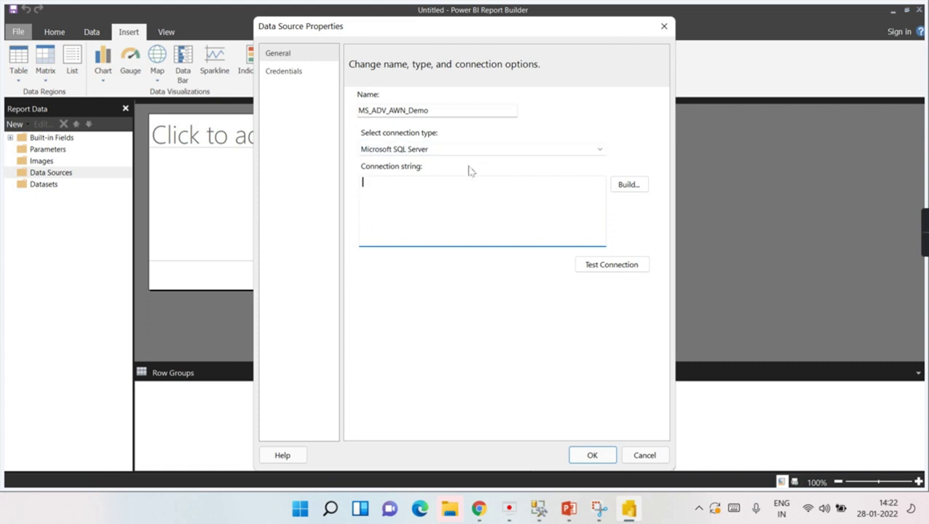
pyautogui.click(626, 186)
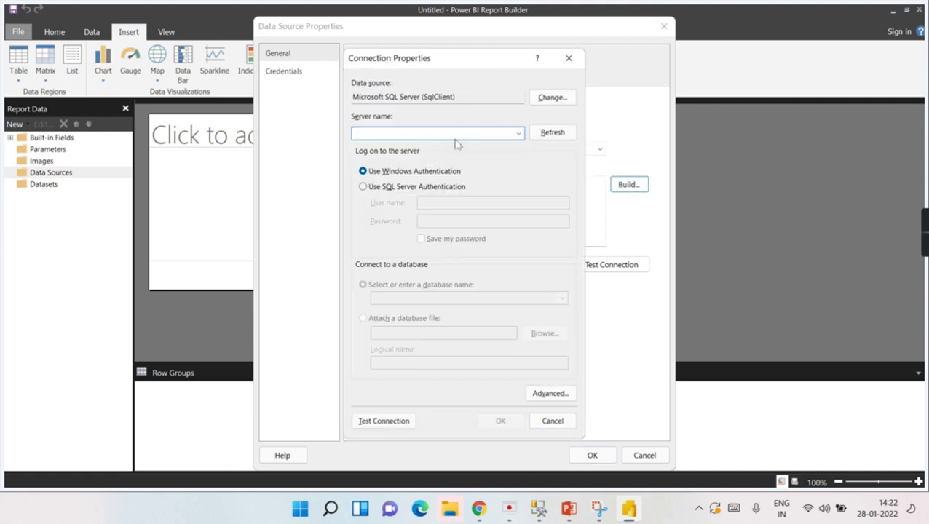
pyautogui.write('https://screenrec.com/share/k0uFiqgEoz')
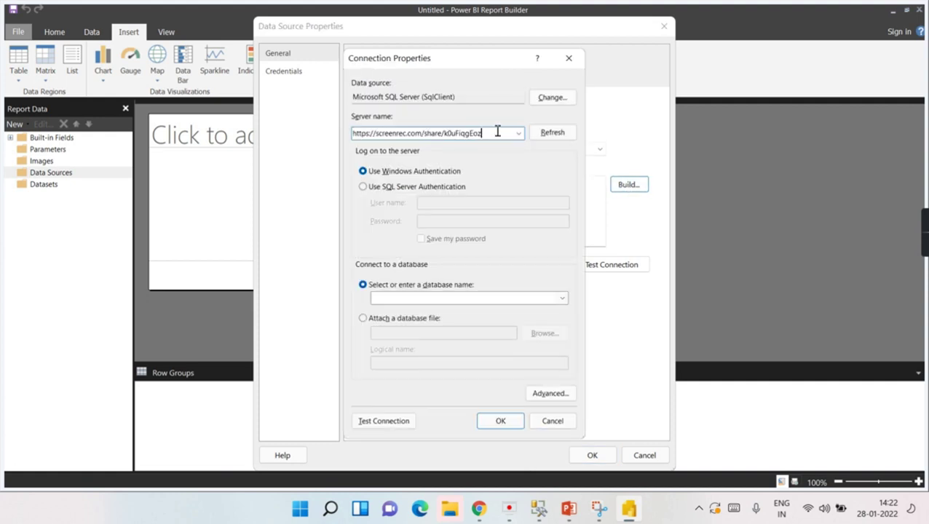
pyautogui.moveTo(497, 132); pyautogui.dragTo(351, 133)
pyautogui.press('Delete')
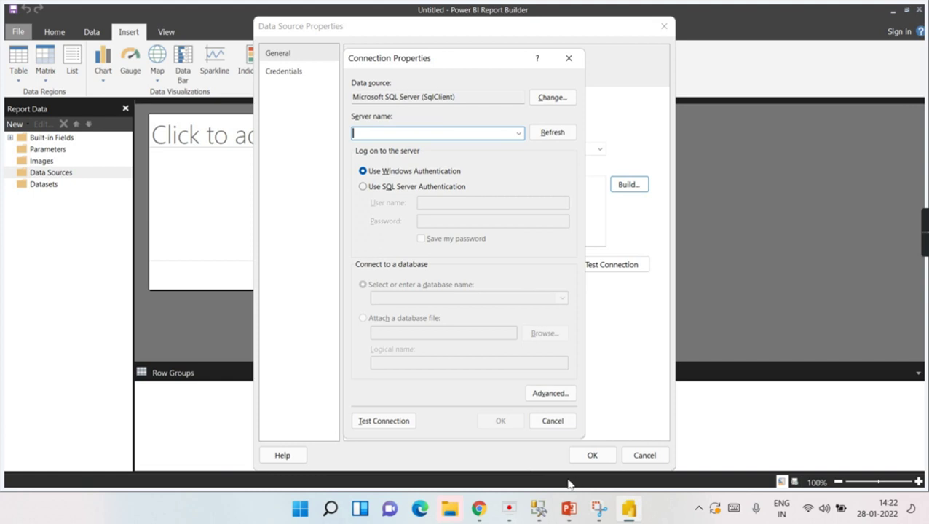
# Look up the local server name in SSMS's Database Engine Connect to Server dialog.
pyautogui.click(540, 511)
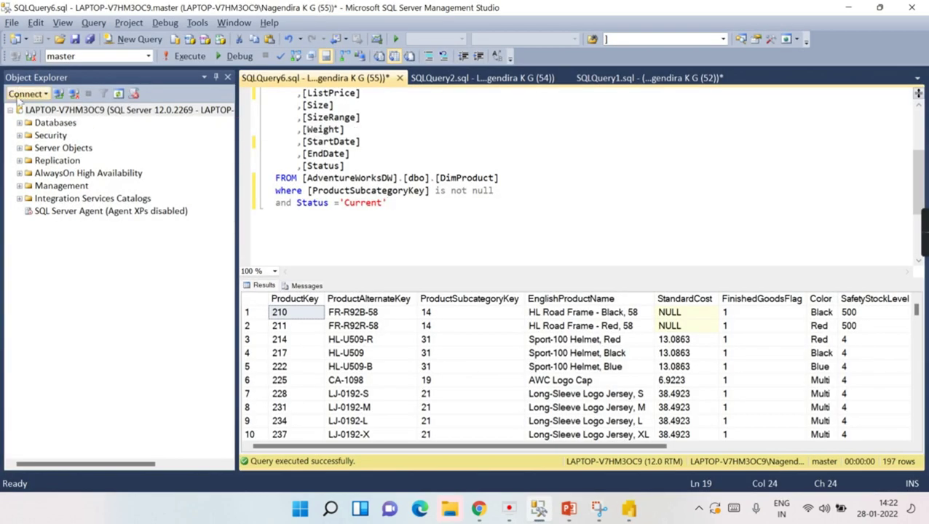
pyautogui.click(25, 93)
pyautogui.click(50, 111)
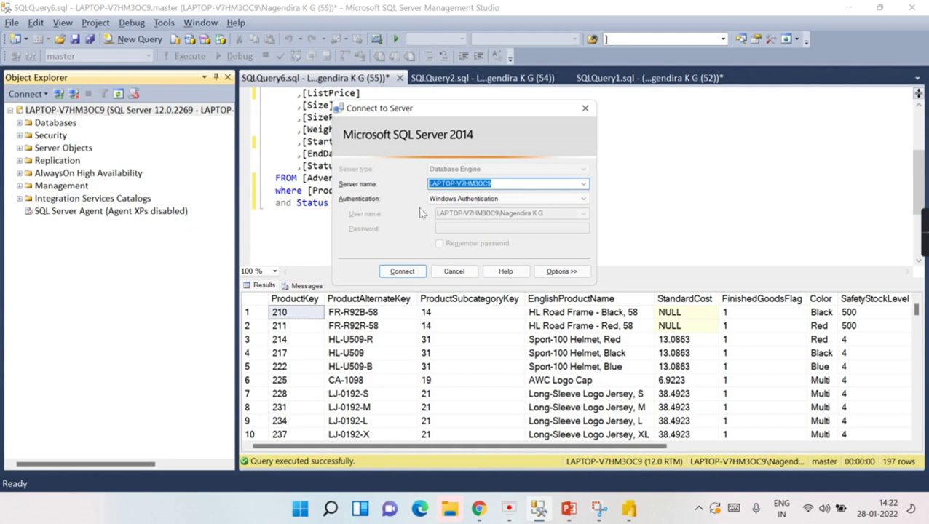
pyautogui.hotkey('alt', 'Tab')
# Connect MS_ADV_AWN_Demo to AdventureWorksDW on LAPTOP-V7HM3OC9, test successfully, and save it.
pyautogui.write('LAPTOP-V7HM3OC9')
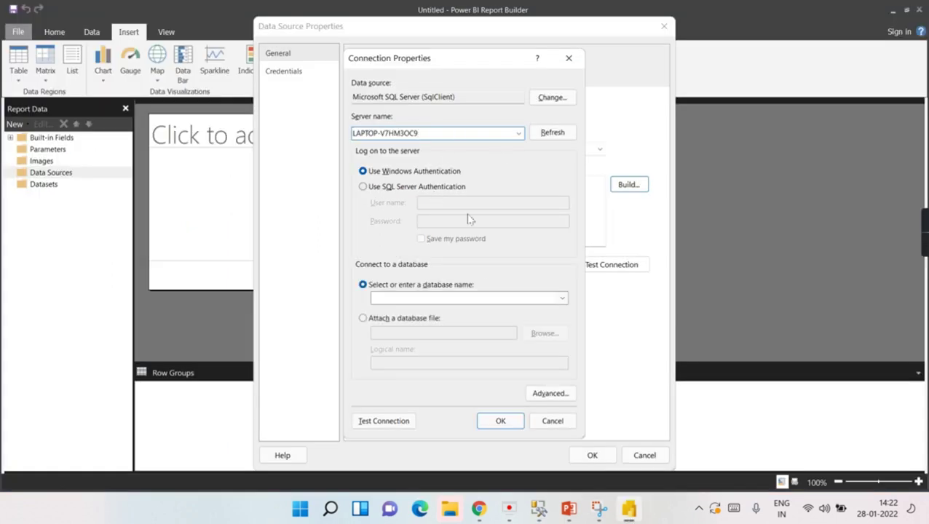
pyautogui.click(562, 299)
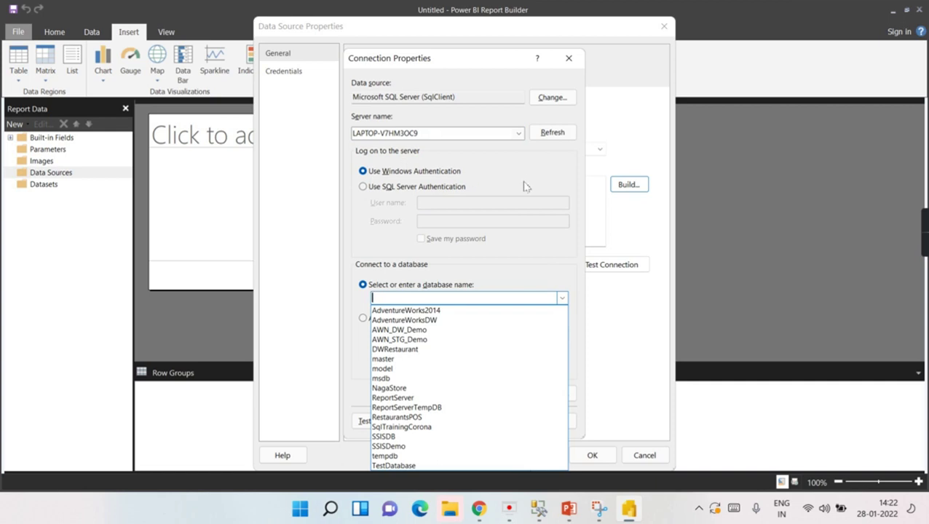
pyautogui.click(422, 323)
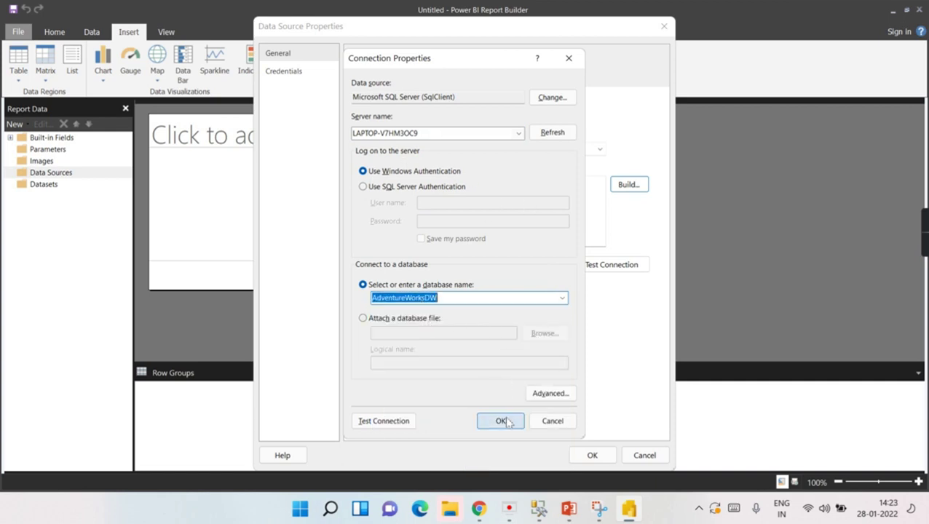
pyautogui.click(411, 425)
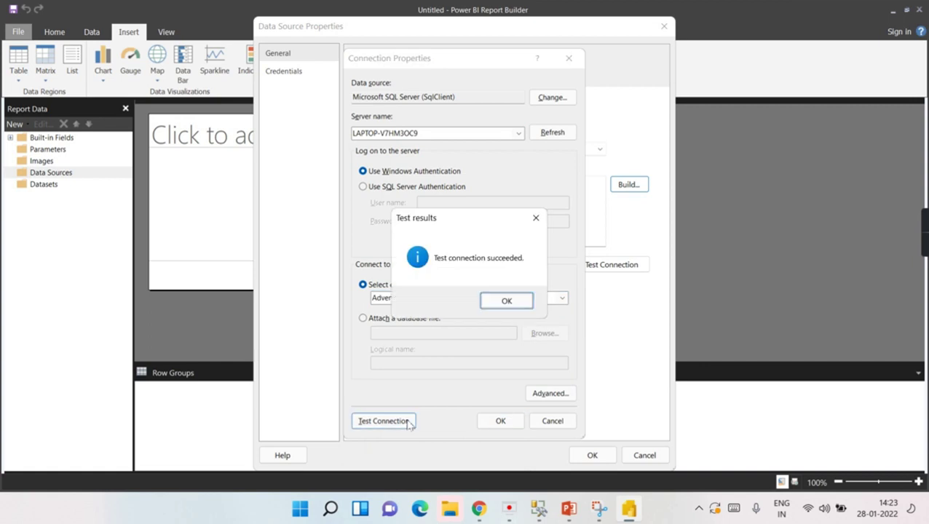
pyautogui.click(509, 308)
pyautogui.click(500, 420)
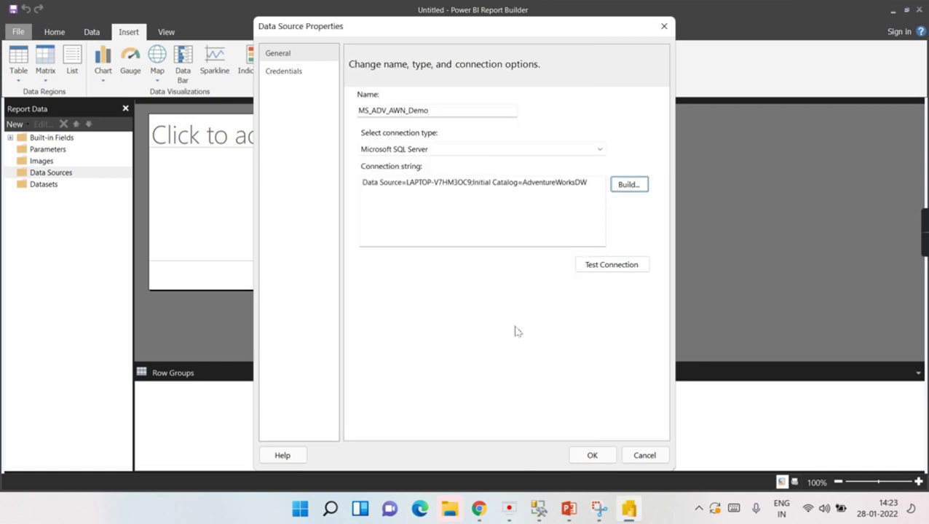
pyautogui.click(588, 455)
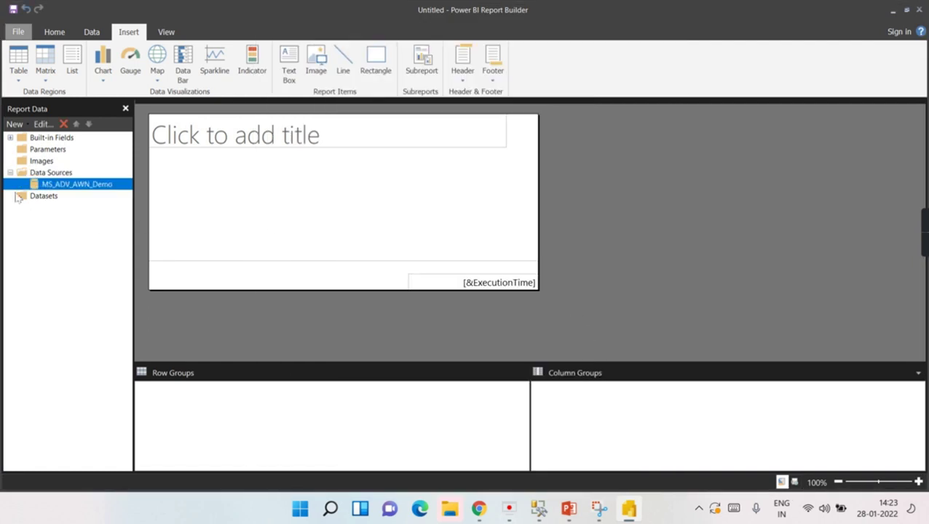
# Add a dataset named Dim_Products using MS_ADV_AWN_Demo as its data source with a Text query.
pyautogui.click(65, 175)
pyautogui.click(59, 186)
pyautogui.rightClick(41, 198)
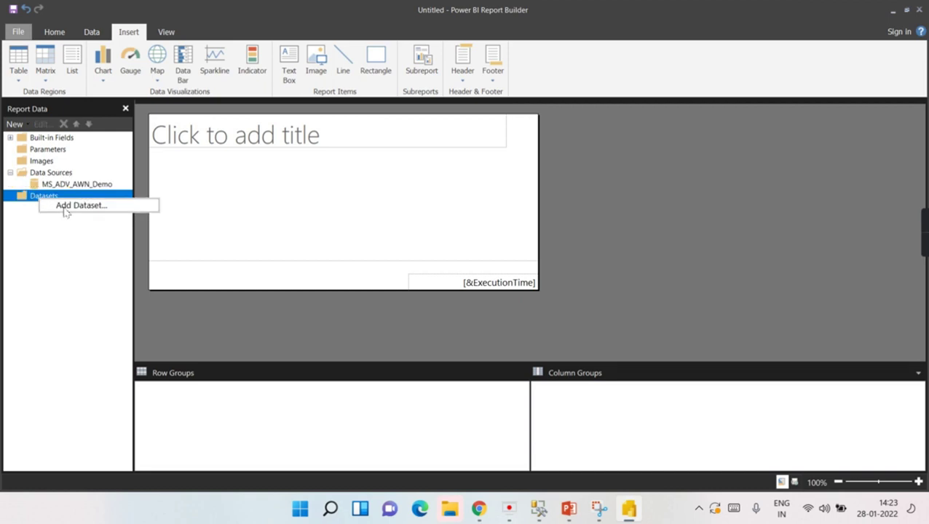
pyautogui.click(73, 207)
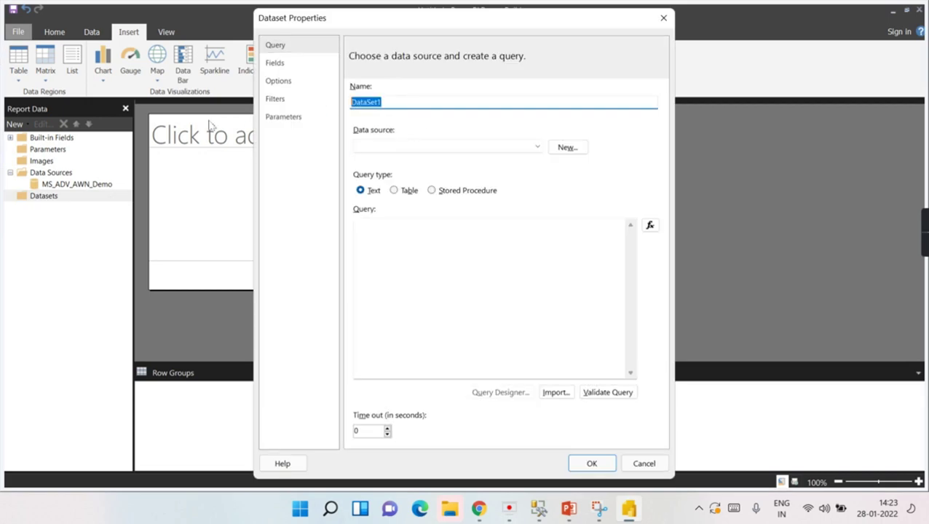
pyautogui.write('Dim_Products')
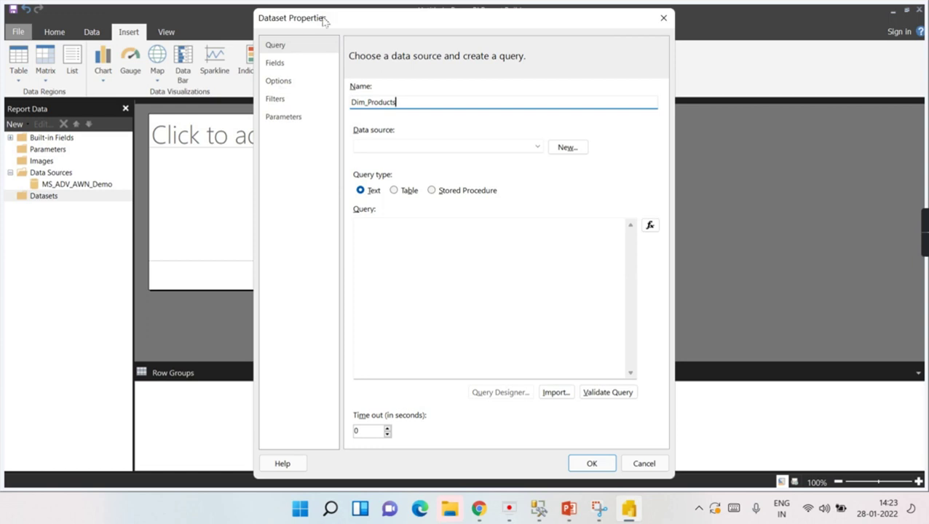
pyautogui.click(540, 148)
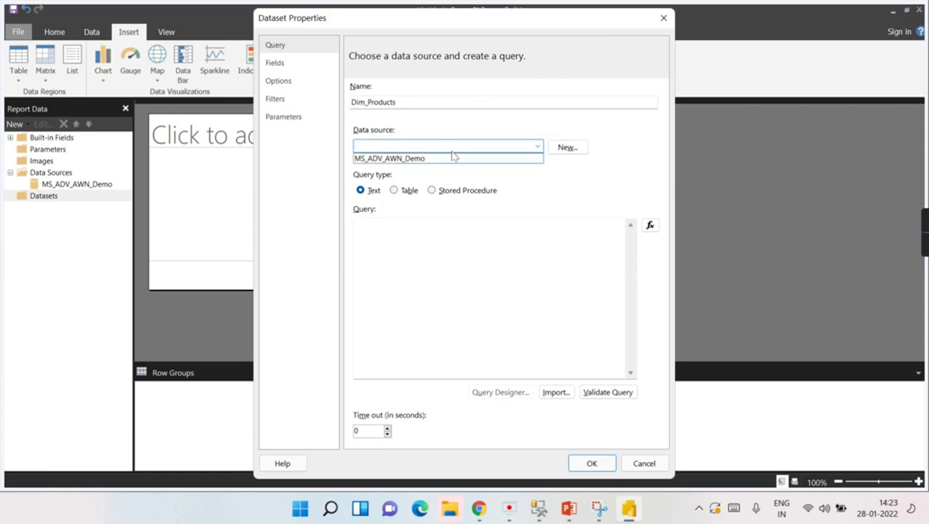
pyautogui.click(405, 157)
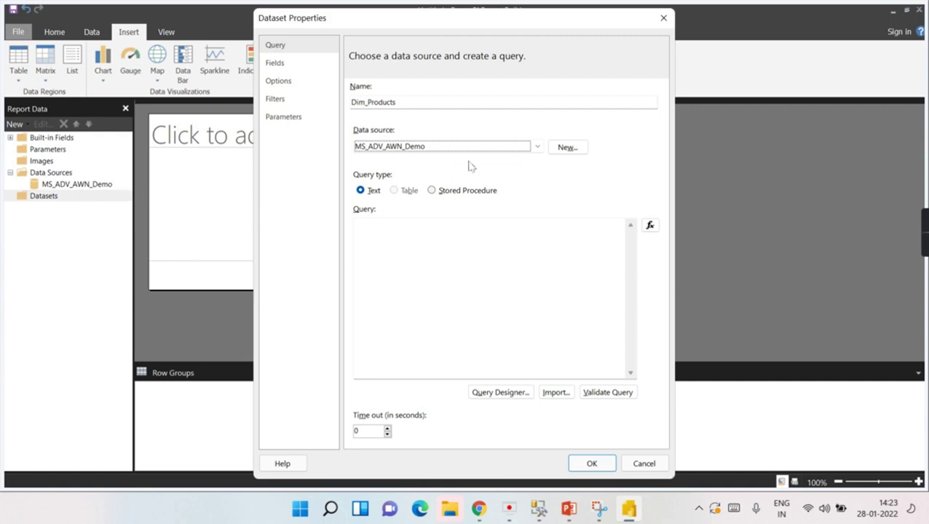
pyautogui.click(400, 228)
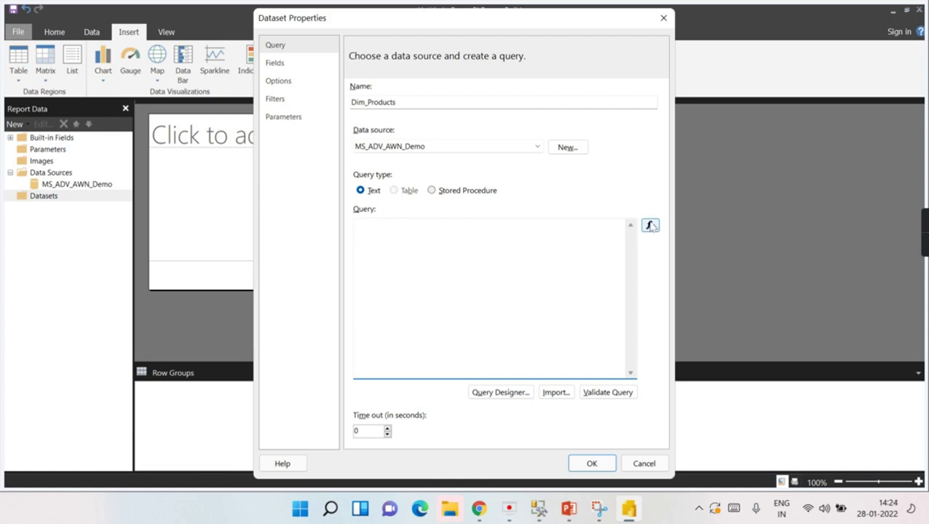
pyautogui.click(500, 392)
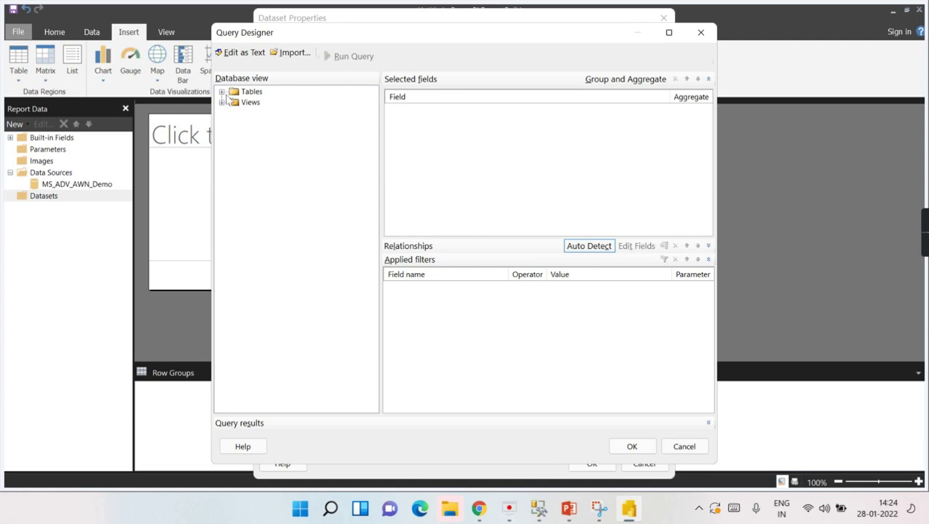
pyautogui.click(223, 93)
pyautogui.scroll(-1, 288, 219)
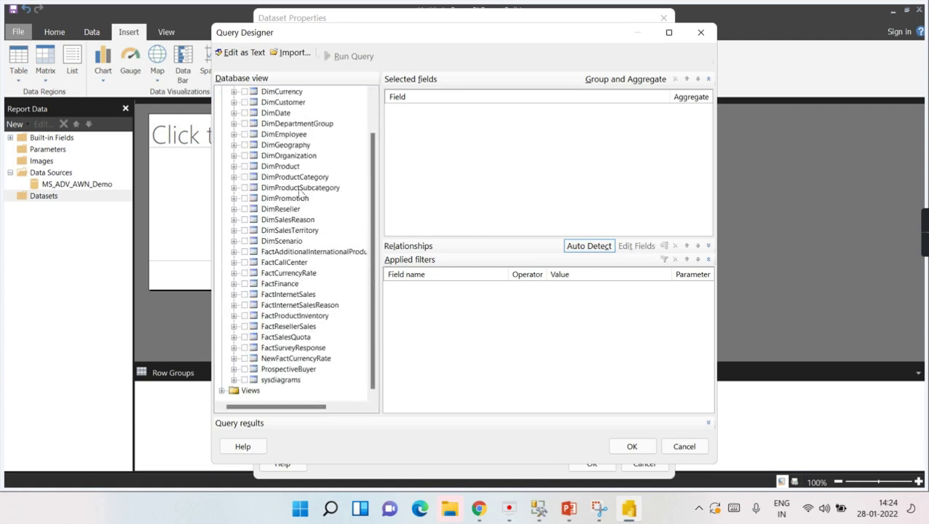
pyautogui.scroll(1, 286, 198)
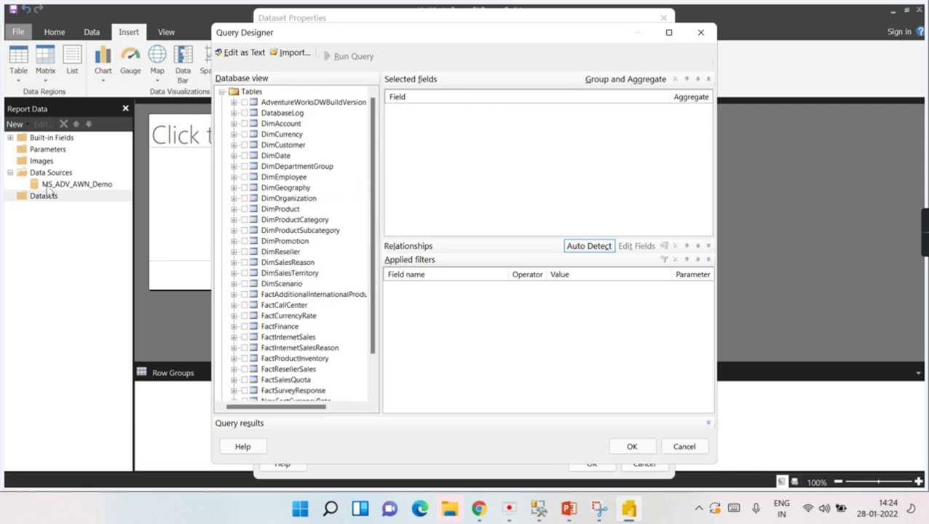
pyautogui.scroll(-1, 327, 211)
pyautogui.click(701, 32)
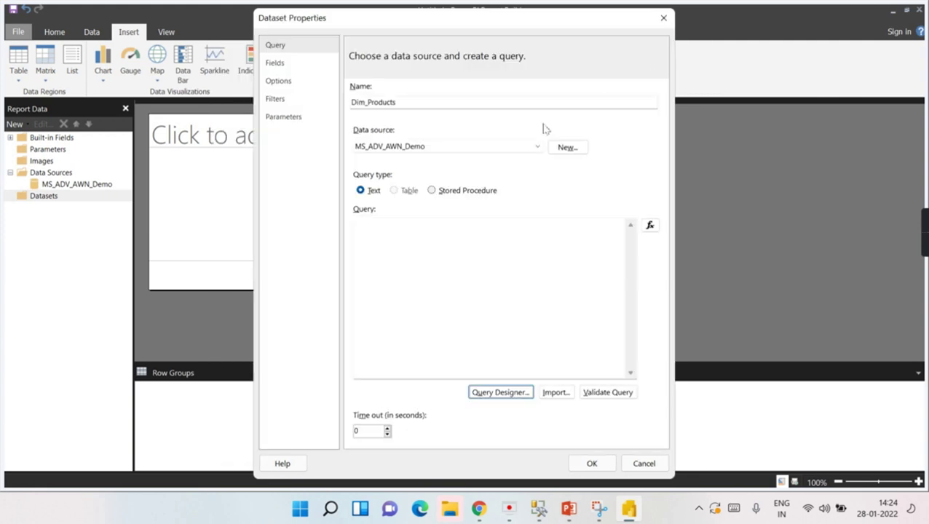
pyautogui.click(440, 261)
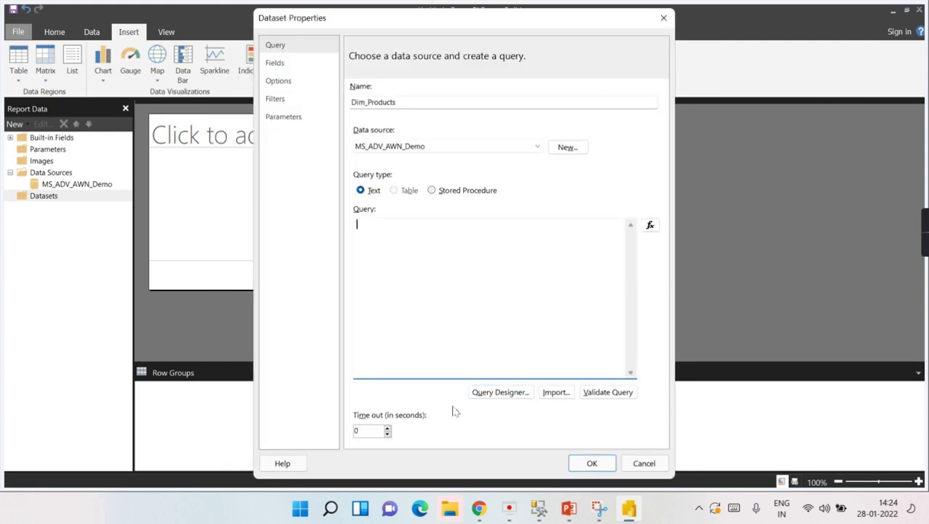
# In SSMS, dismiss Connect to Server, review the DimProduct query's conditions, and re-run it.
pyautogui.click(539, 508)
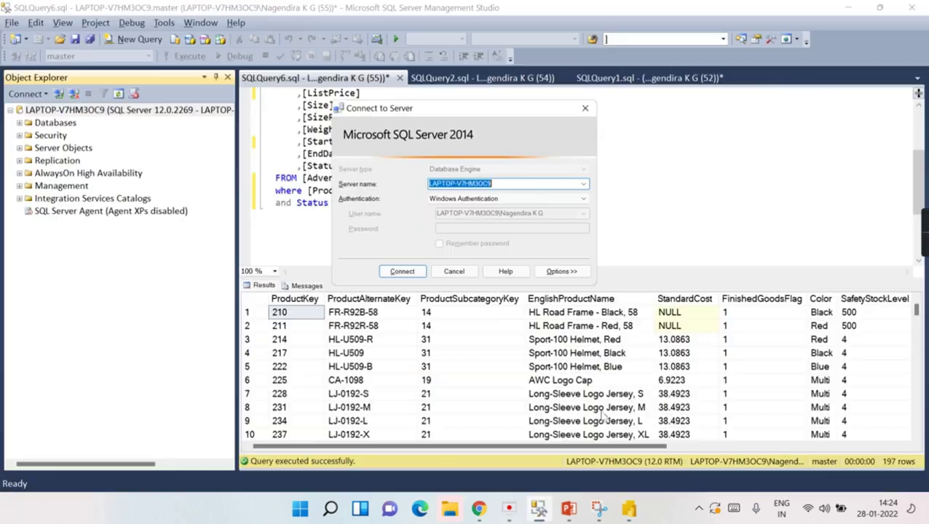
pyautogui.click(585, 108)
pyautogui.scroll(4, 481, 216)
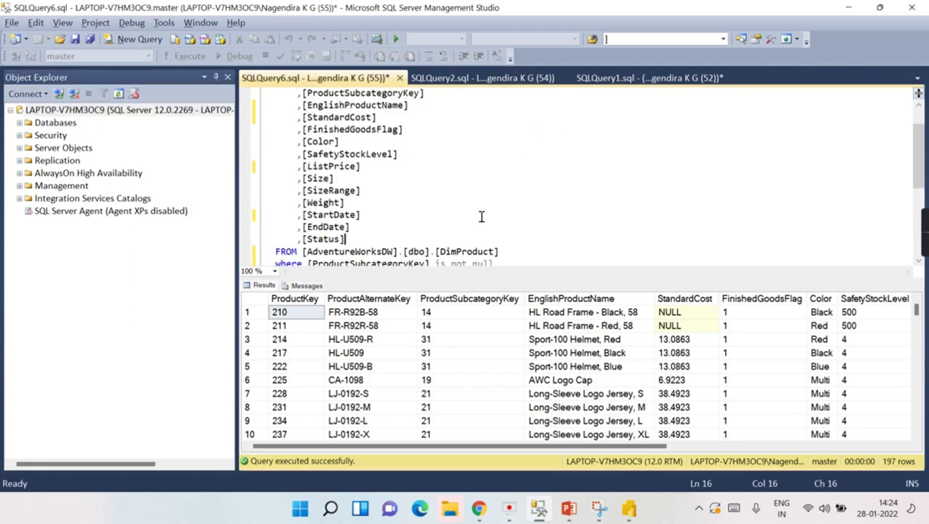
pyautogui.scroll(-5, 477, 207)
pyautogui.scroll(2, 435, 189)
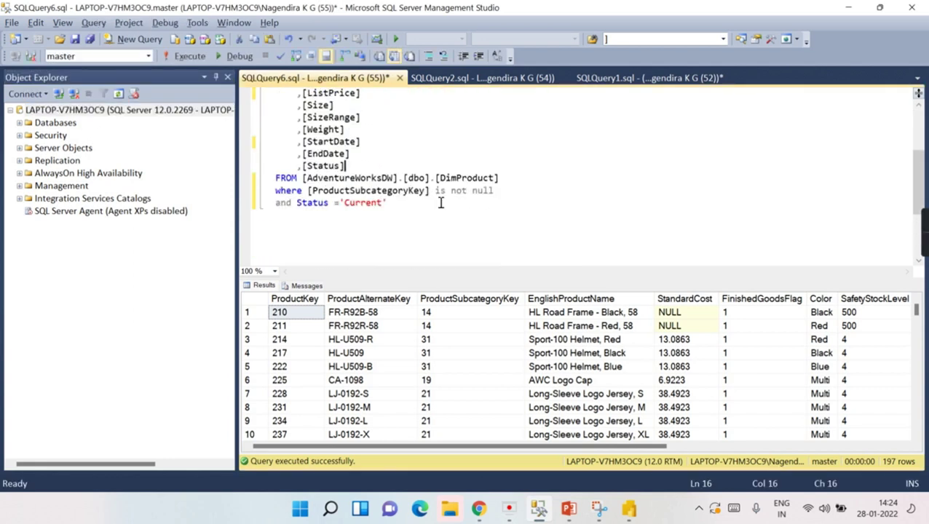
pyautogui.click(509, 181)
pyautogui.moveTo(312, 191); pyautogui.dragTo(526, 195)
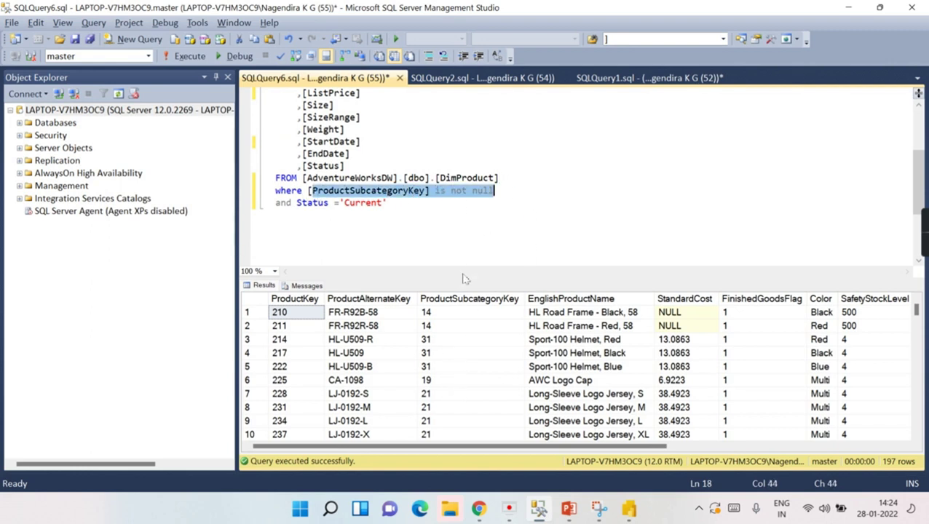
pyautogui.click(479, 215)
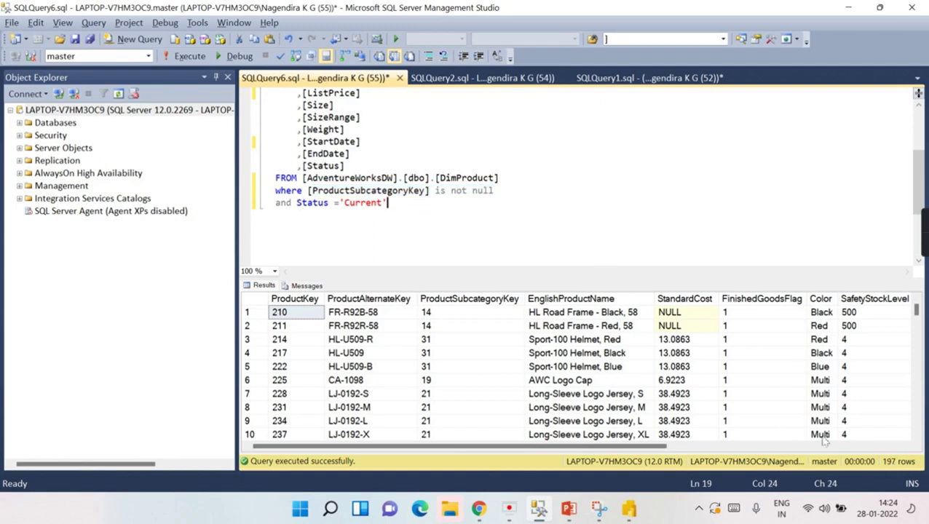
pyautogui.click(186, 57)
# Expand AdventureWorksDW > Tables > dbo.DimProduct > Columns to check the available columns.
pyautogui.hotkey('ctrl', 'a')
pyautogui.scroll(2, 482, 208)
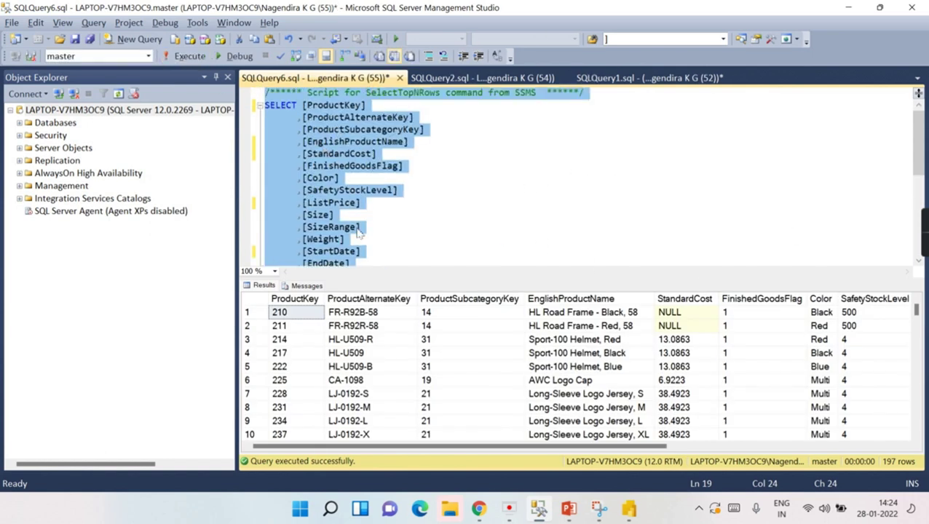
pyautogui.click(19, 122)
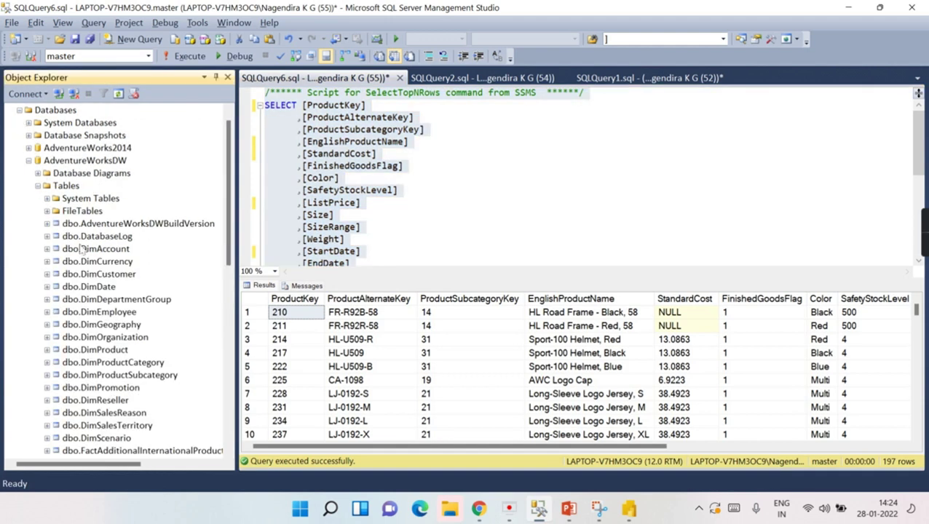
pyautogui.click(46, 351)
pyautogui.click(56, 362)
pyautogui.scroll(-10, 124, 186)
pyautogui.scroll(1, 124, 186)
pyautogui.scroll(-2, 123, 186)
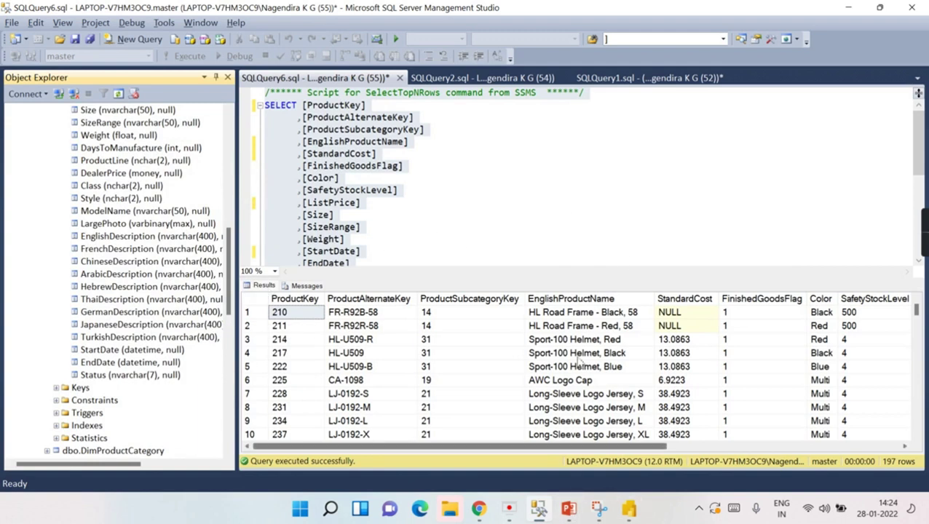
# Copy the entire DimProduct query text and return to Report Builder's Dataset Properties.
pyautogui.click(541, 195)
pyautogui.hotkey('ctrl', 'a')
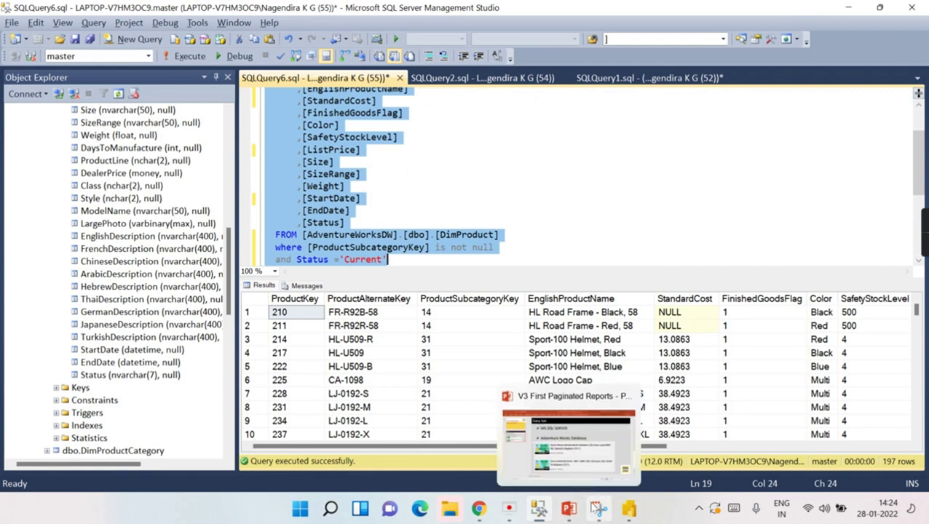
pyautogui.click(629, 509)
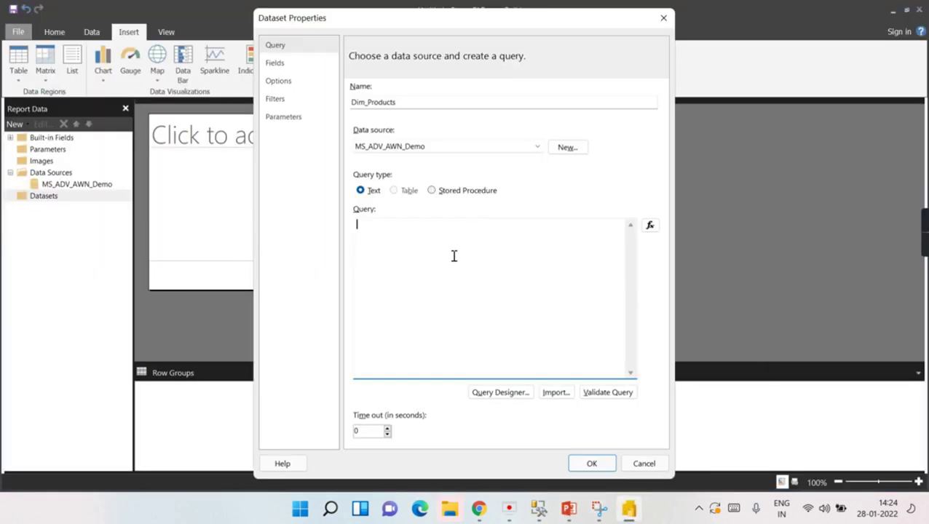
# Paste the copied DimProduct query into Dim_Products' Query box and confirm the dataset.
pyautogui.hotkey('ctrl', 'v')
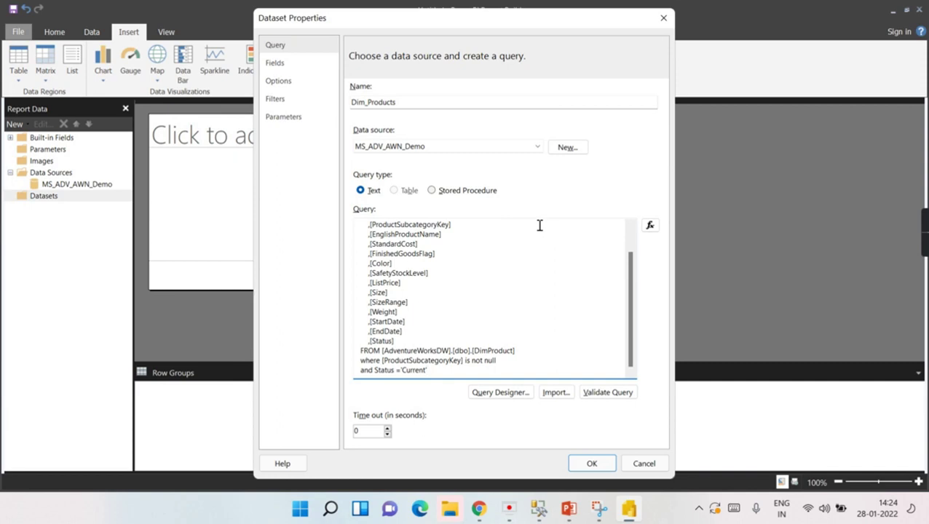
pyautogui.click(592, 463)
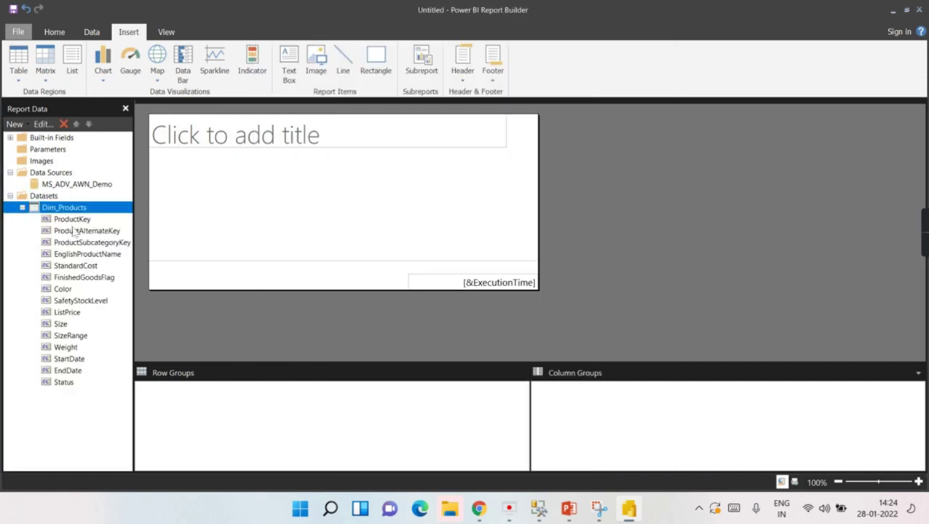
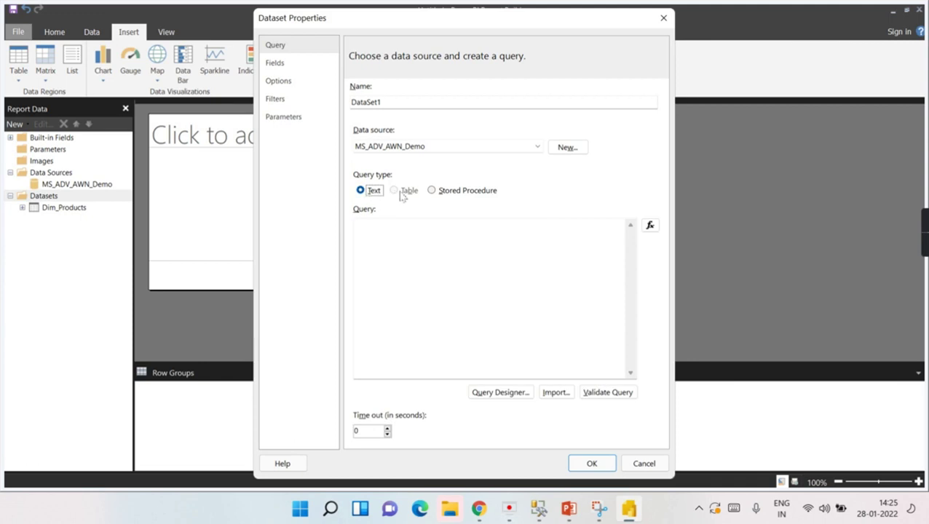
# Create a dataset with a query selecting every column of the DimProductSubcategory table.
pyautogui.click(517, 393)
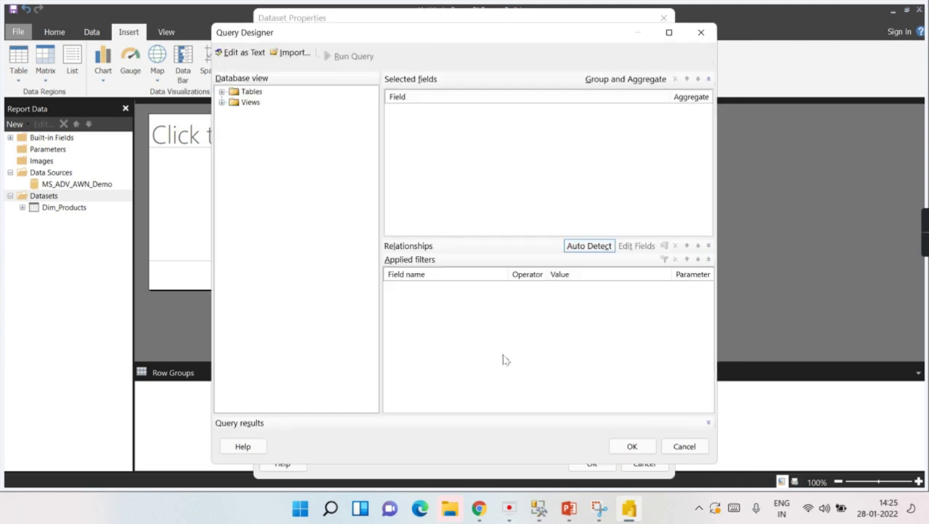
pyautogui.click(222, 92)
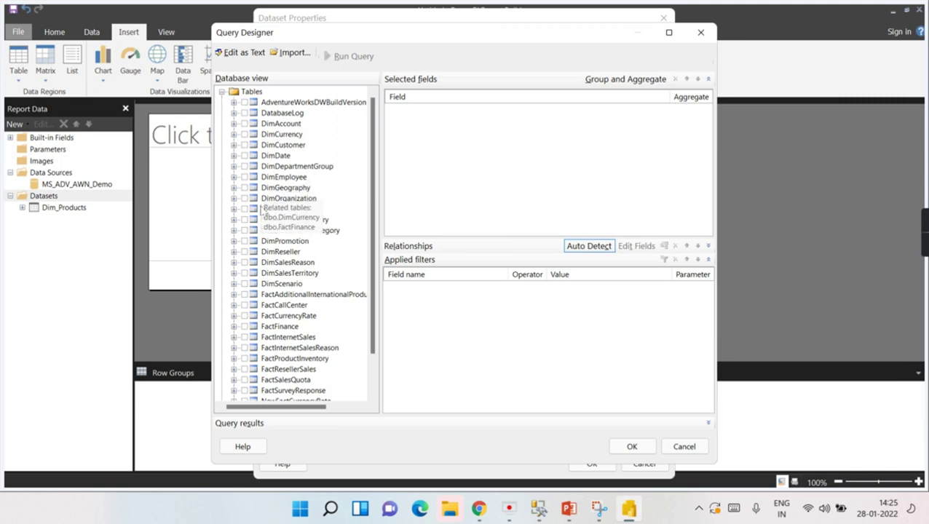
pyautogui.click(245, 230)
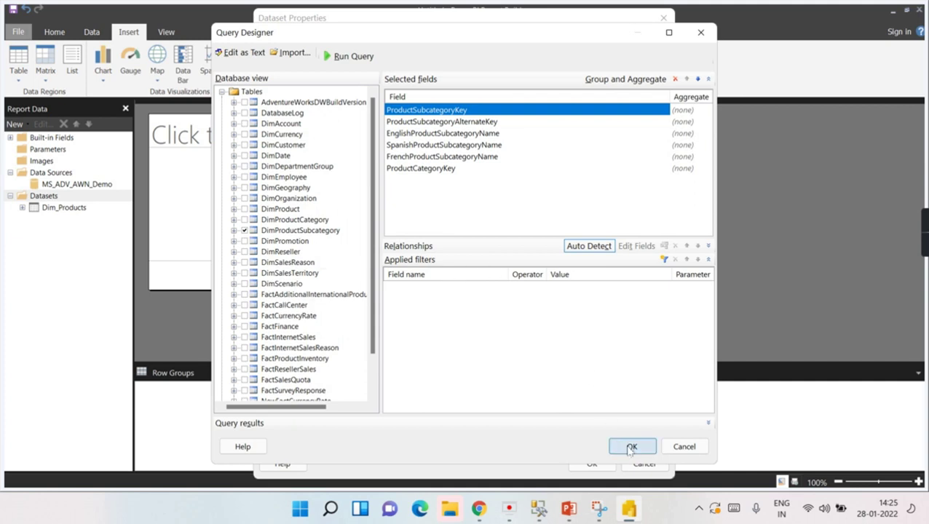
pyautogui.click(632, 447)
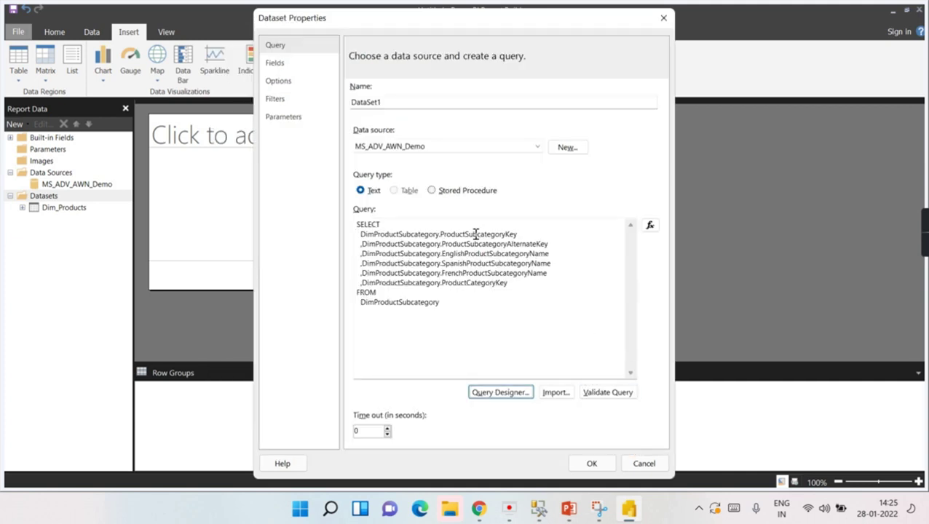
pyautogui.click(591, 464)
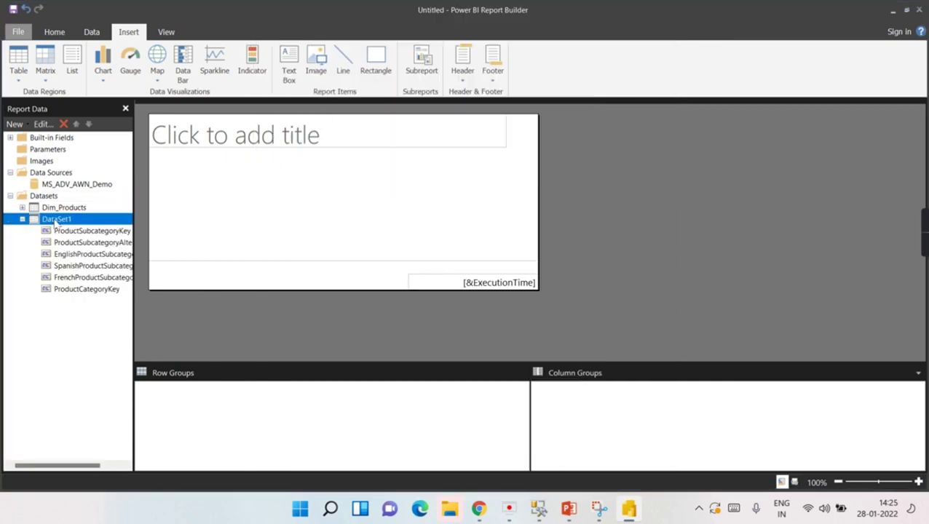
# Rename the new dataset to Dim_SubCategory.
pyautogui.doubleClick(52, 220)
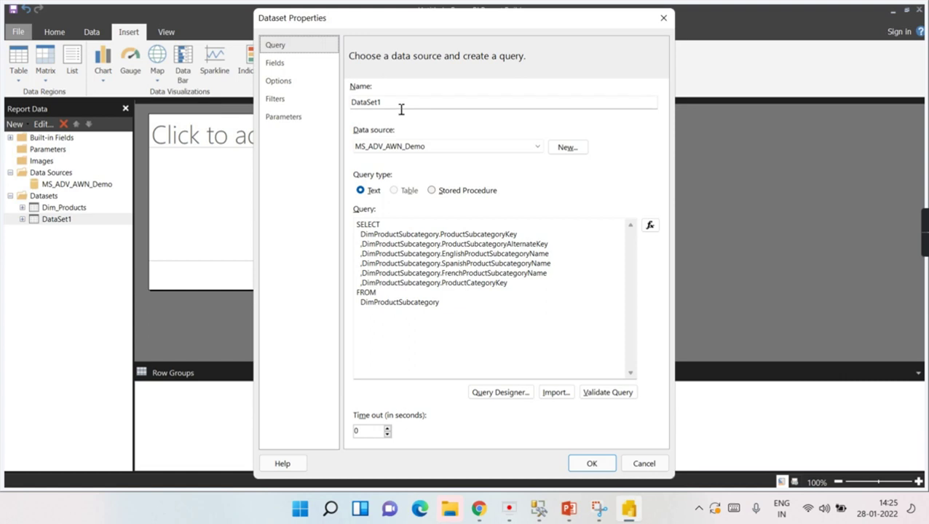
pyautogui.doubleClick(399, 102)
pyautogui.write('D')
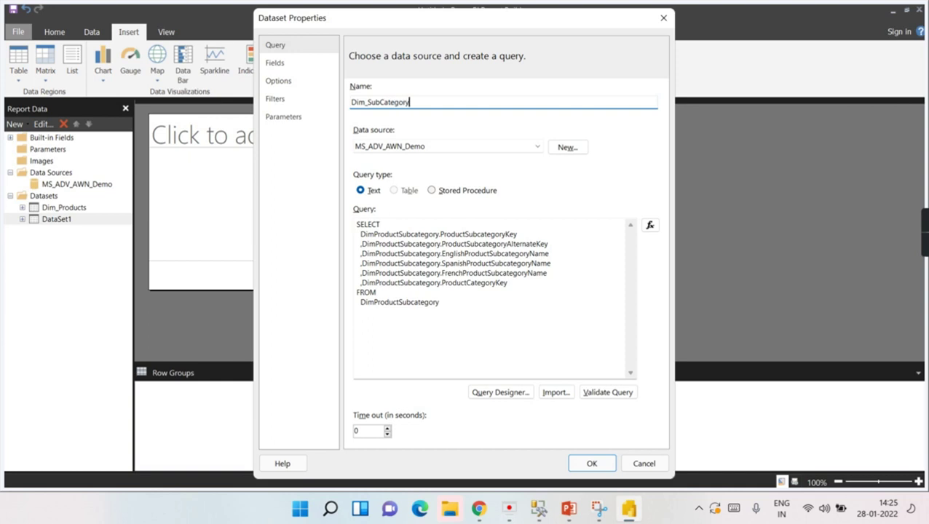
pyautogui.click(605, 463)
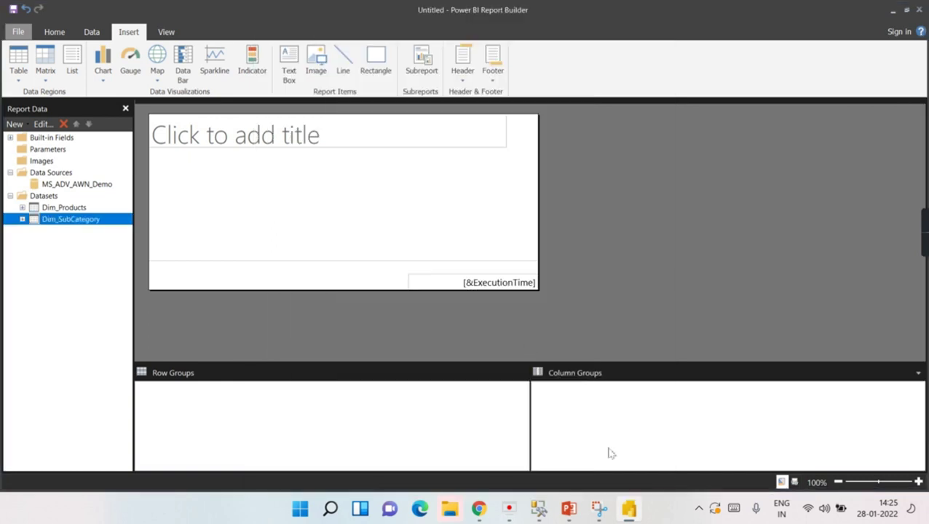
# Check the Dim_Products and Dim_SubCategory datasets, then select the report body.
pyautogui.click(65, 208)
pyautogui.click(64, 221)
pyautogui.click(62, 210)
pyautogui.click(63, 224)
pyautogui.click(97, 209)
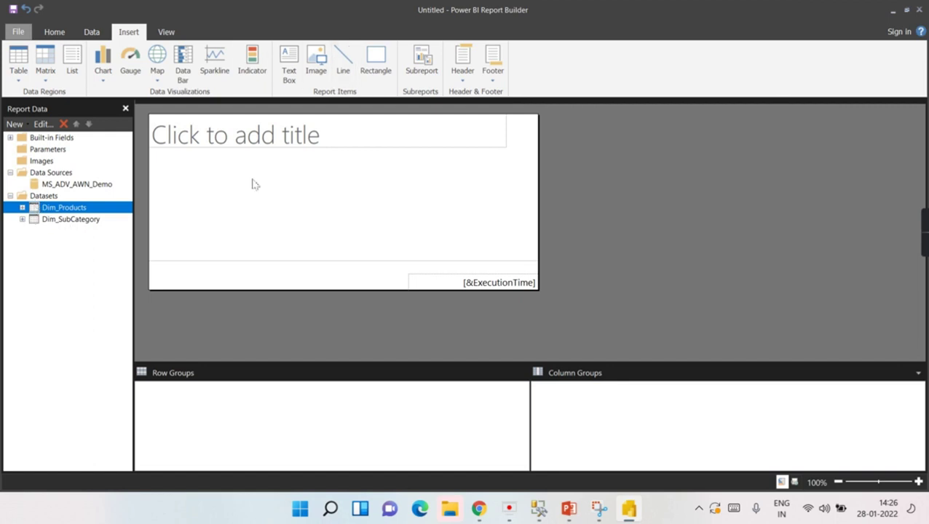
pyautogui.click(223, 188)
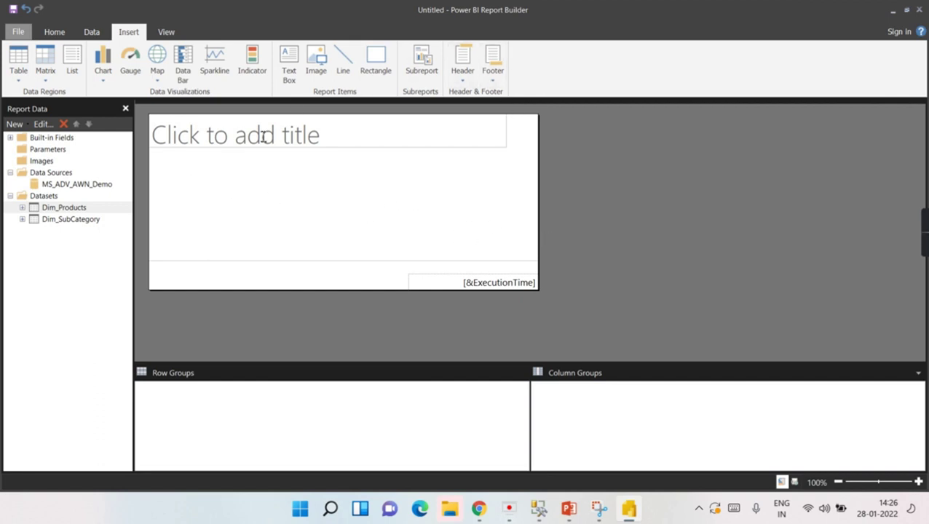
# Insert a blank table and draw it with three columns below the title.
pyautogui.click(14, 64)
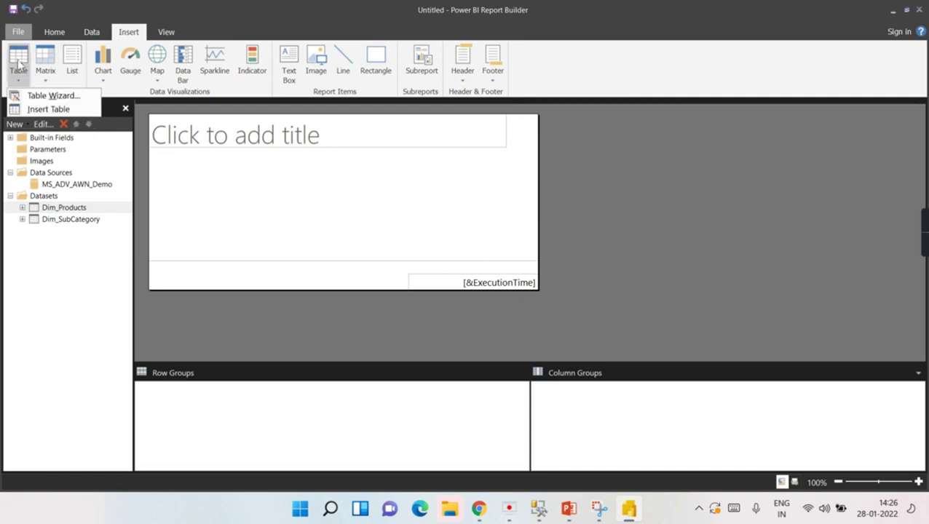
pyautogui.click(76, 111)
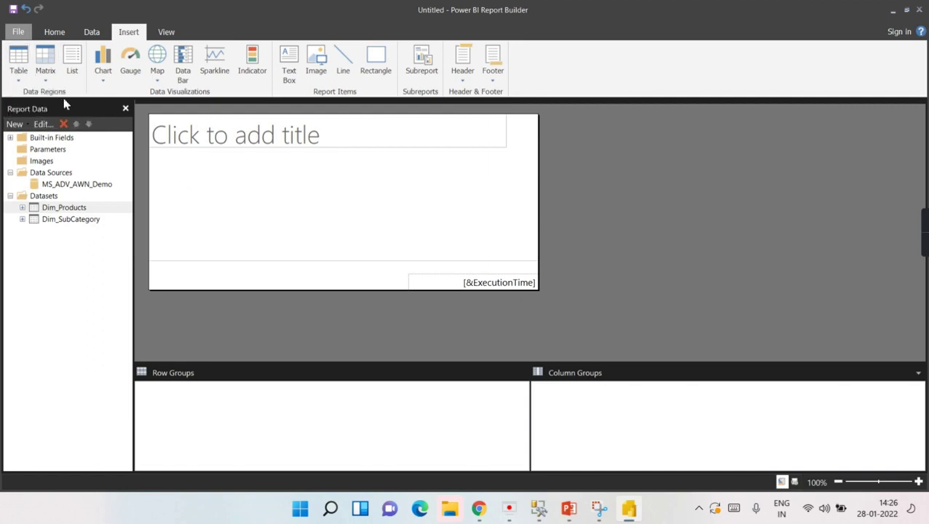
pyautogui.click(18, 78)
pyautogui.click(44, 111)
pyautogui.moveTo(175, 159); pyautogui.dragTo(368, 222)
pyautogui.scroll(3, 430, 241)
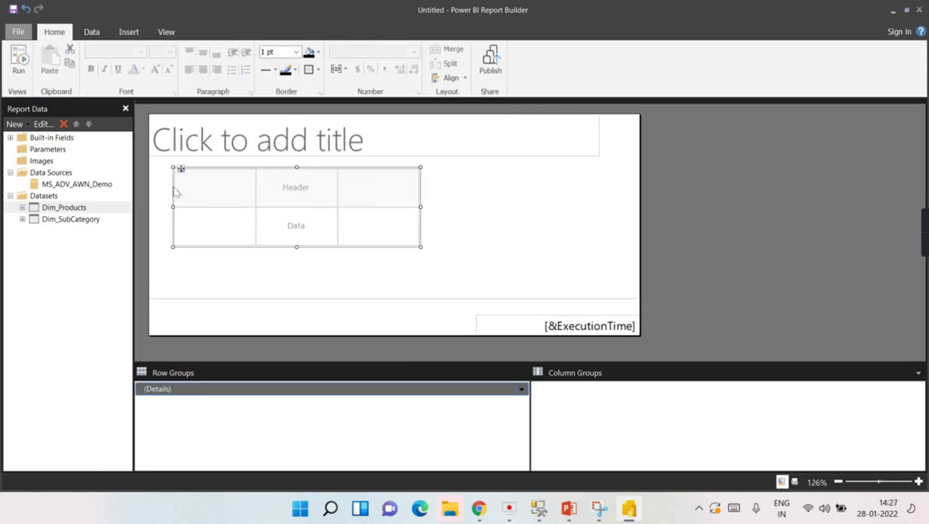
# Expand the Dim_Products field list in the Report Data pane.
pyautogui.click(233, 227)
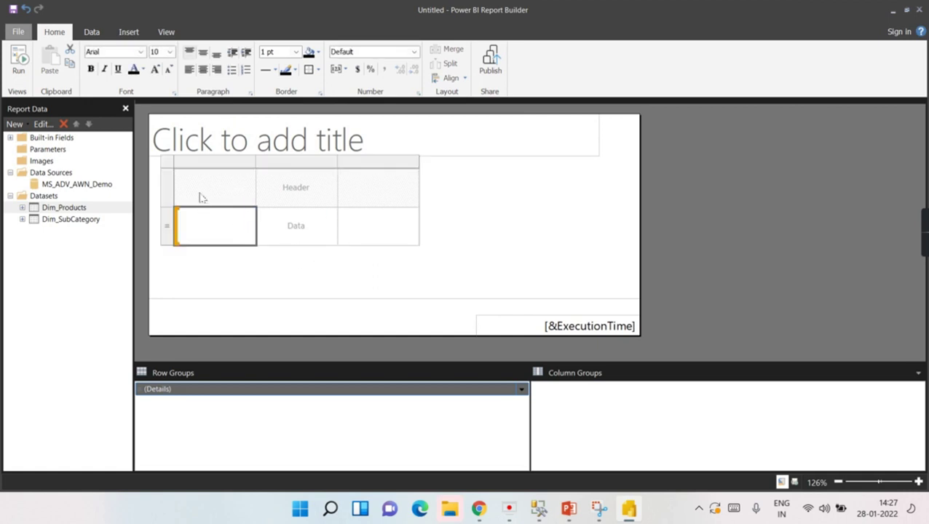
pyautogui.moveTo(211, 220)
pyautogui.click(329, 259)
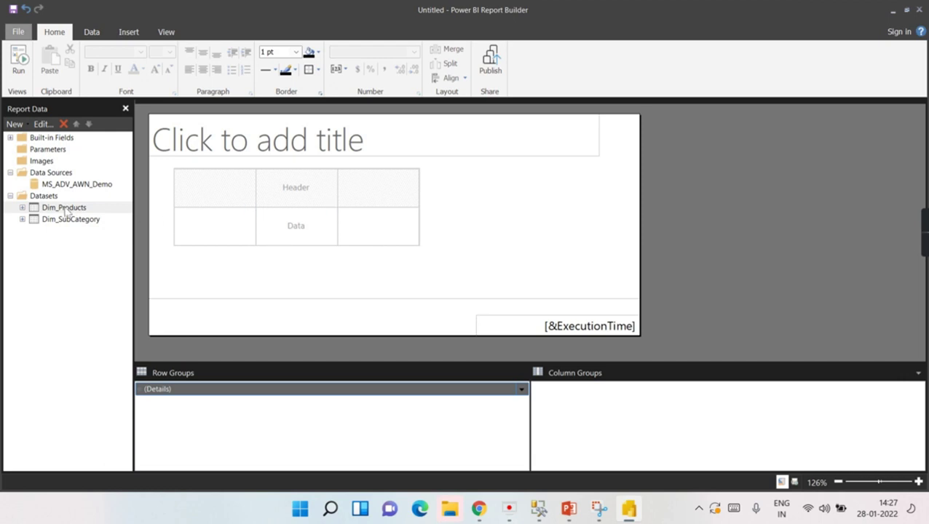
pyautogui.click(22, 208)
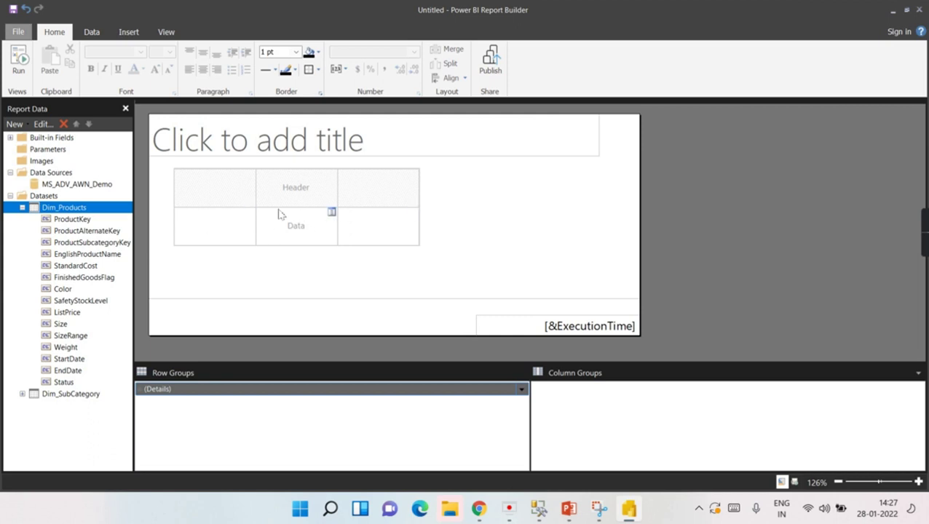
# Bind the first data cell to EnglishProductName, giving the header English Product Name.
pyautogui.click(237, 223)
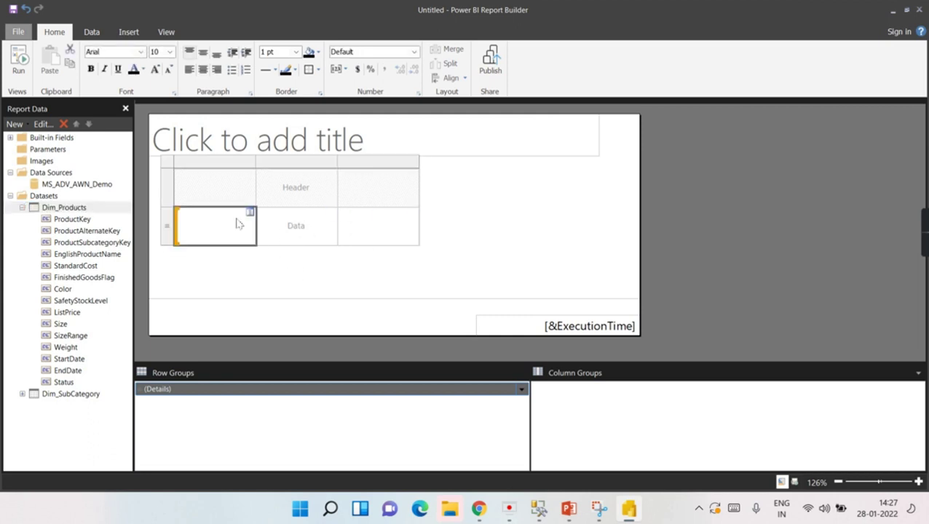
pyautogui.click(250, 214)
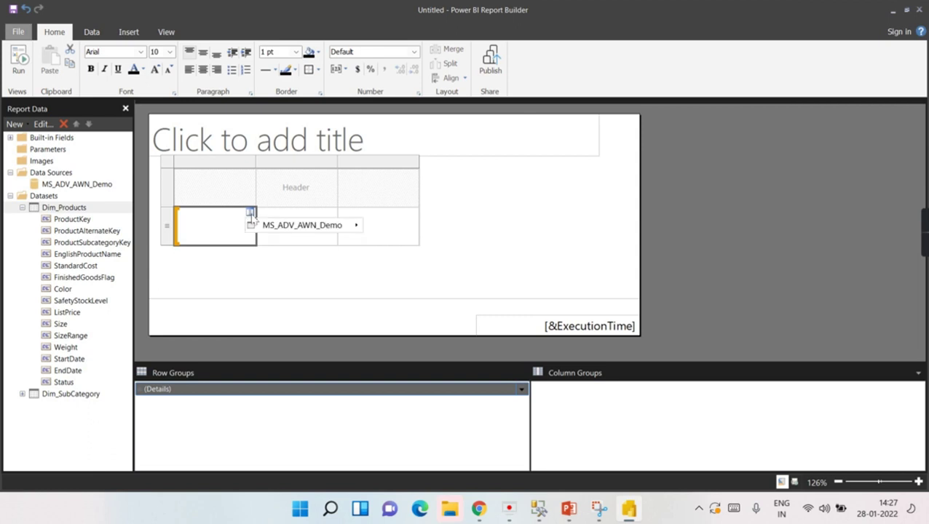
pyautogui.moveTo(262, 231)
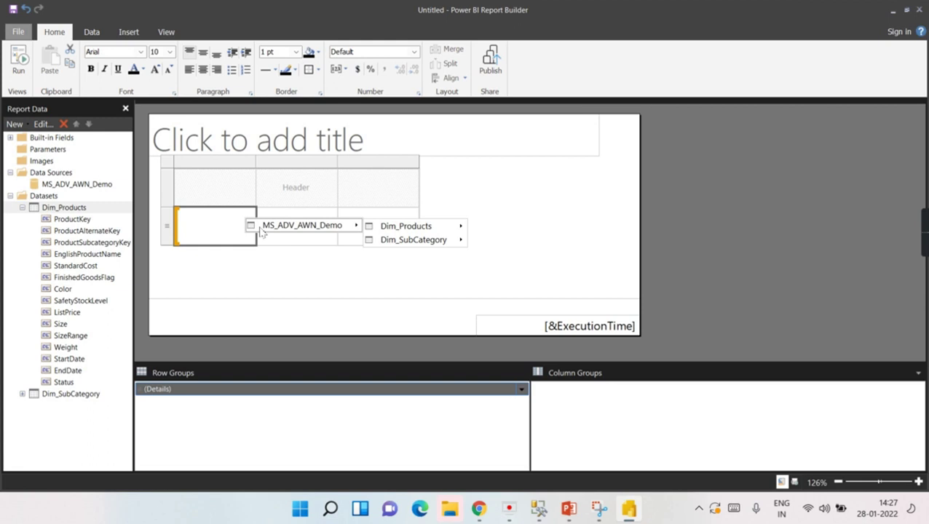
pyautogui.moveTo(405, 231)
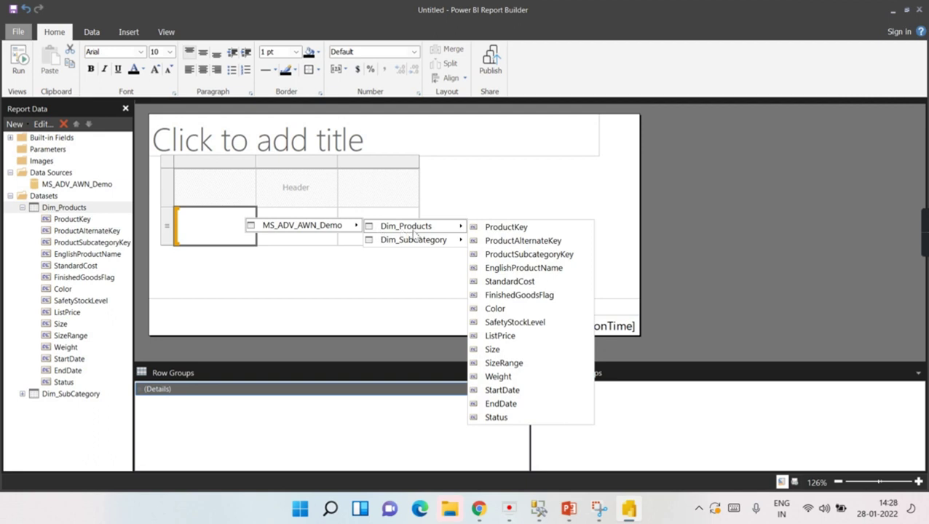
pyautogui.click(544, 270)
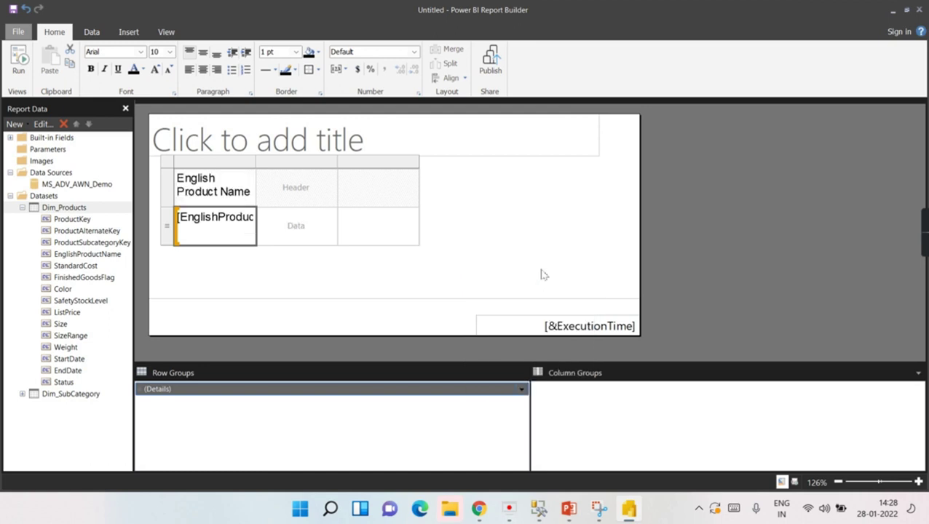
# Put the Size field in the table's second column.
pyautogui.click(244, 271)
pyautogui.moveTo(235, 223)
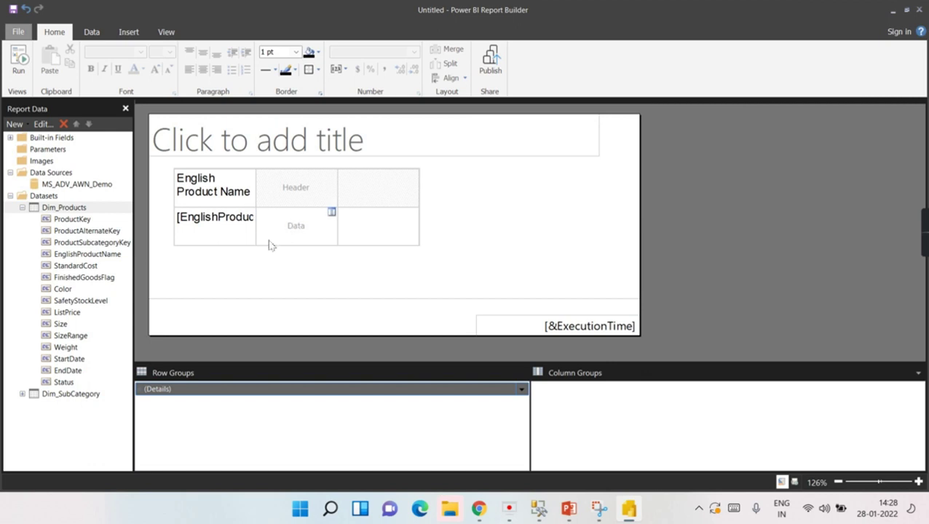
pyautogui.moveTo(294, 235)
pyautogui.click(331, 214)
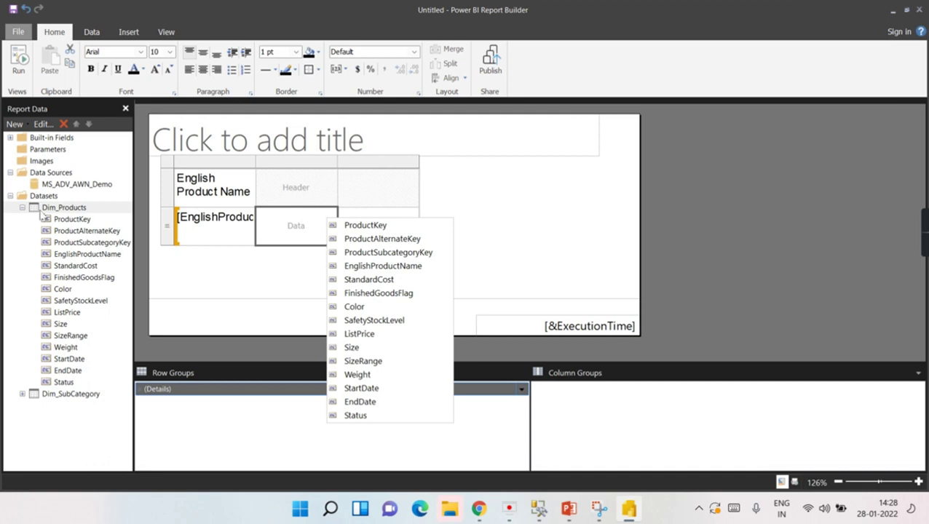
pyautogui.click(354, 349)
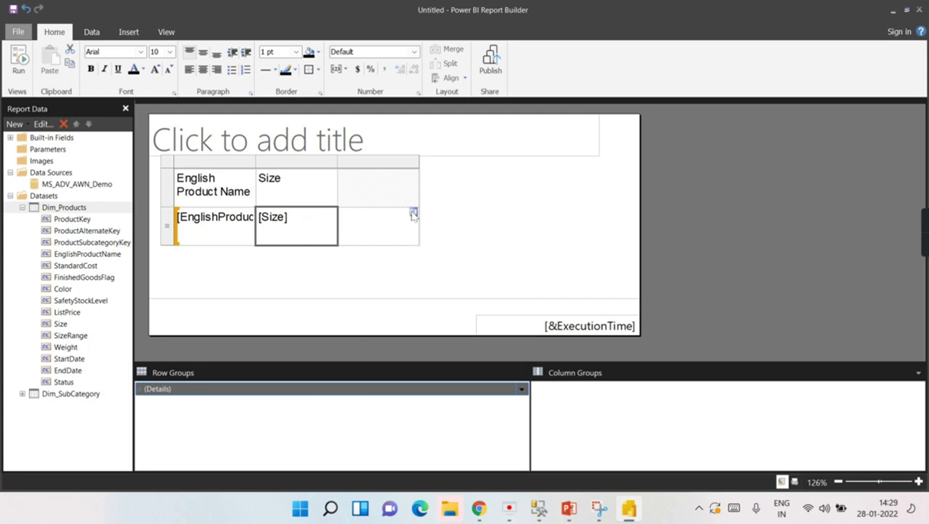
# Put the ListPrice field in the table's third column.
pyautogui.click(413, 212)
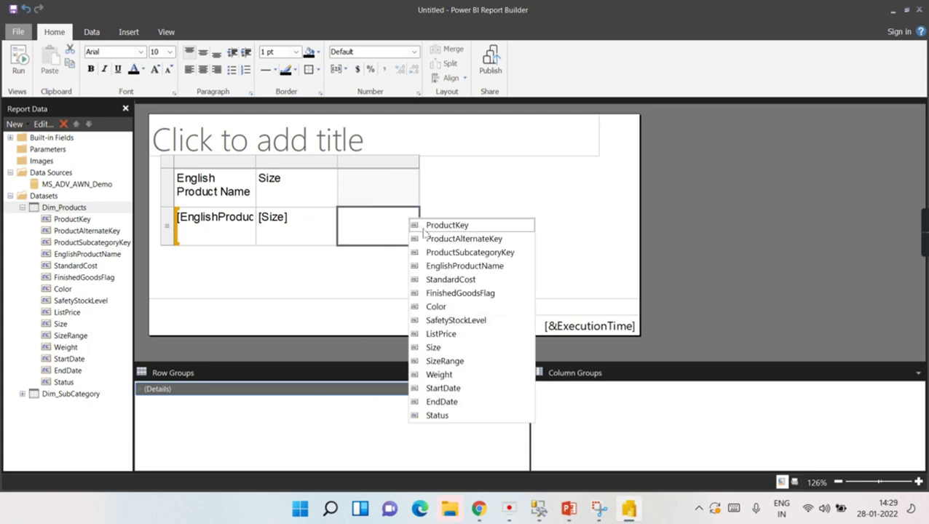
pyautogui.click(463, 335)
pyautogui.click(513, 251)
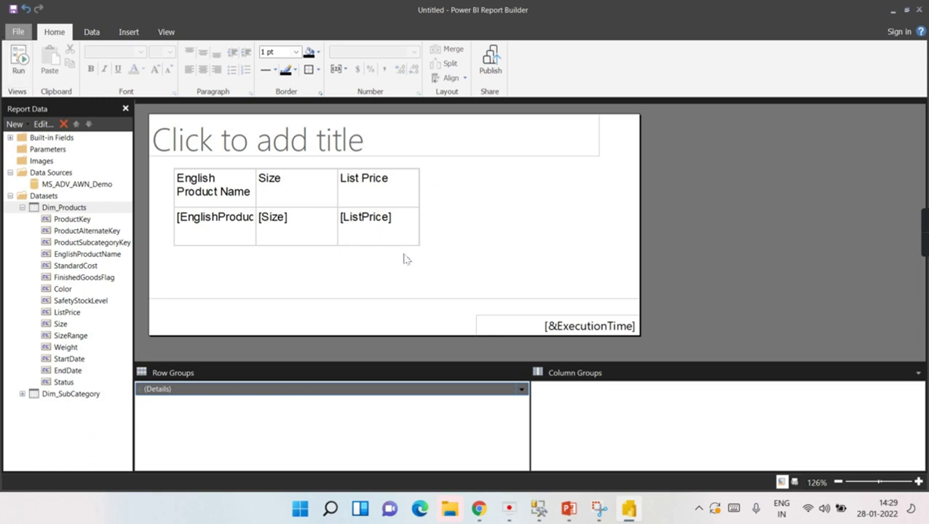
# Enter 'List Of Products Report' as the report title.
pyautogui.click(291, 143)
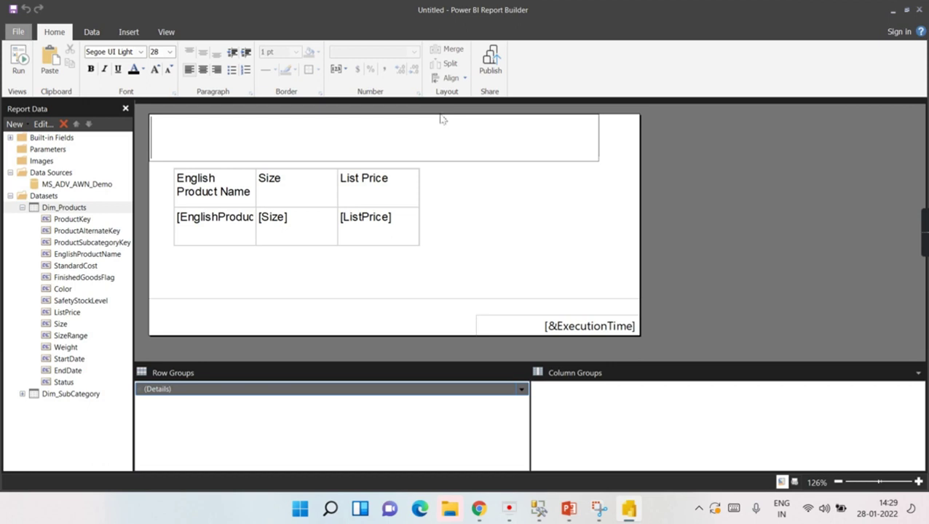
pyautogui.write('List Of')
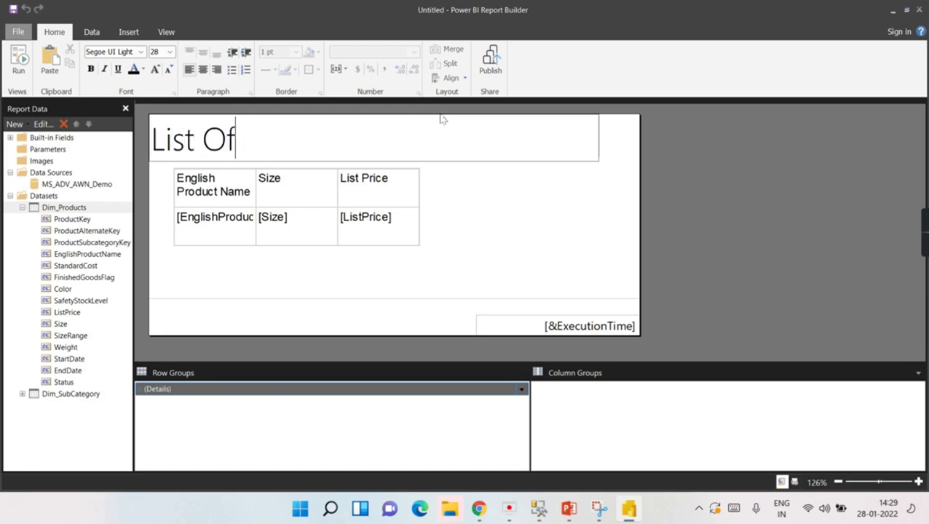
pyautogui.write(' Product')
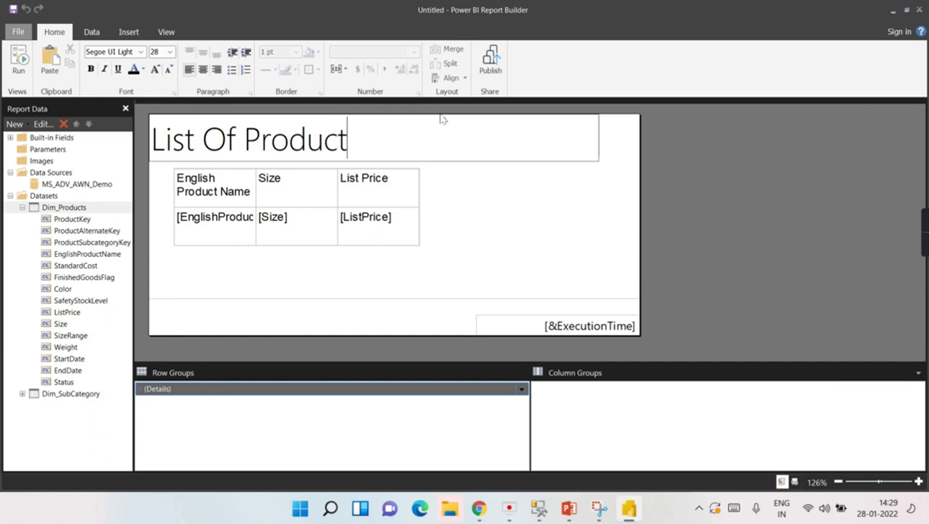
pyautogui.write('s Report')
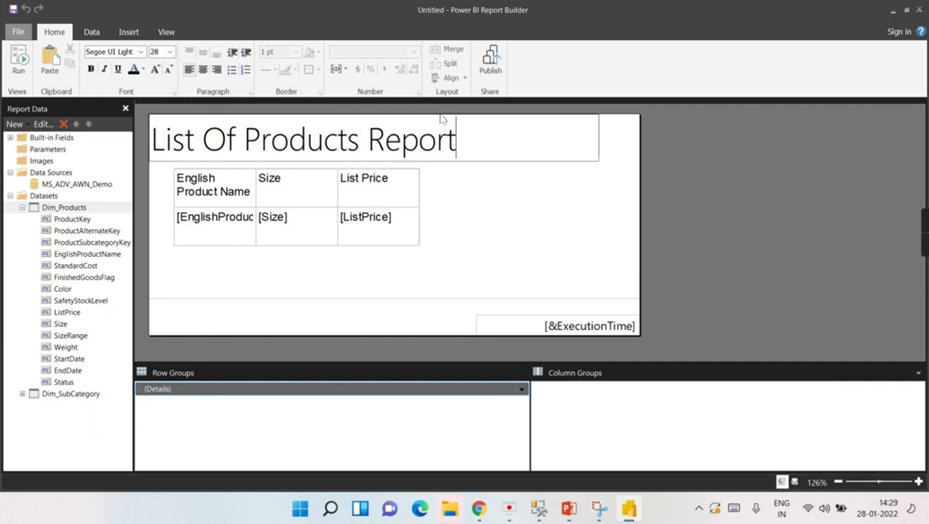
pyautogui.click(475, 164)
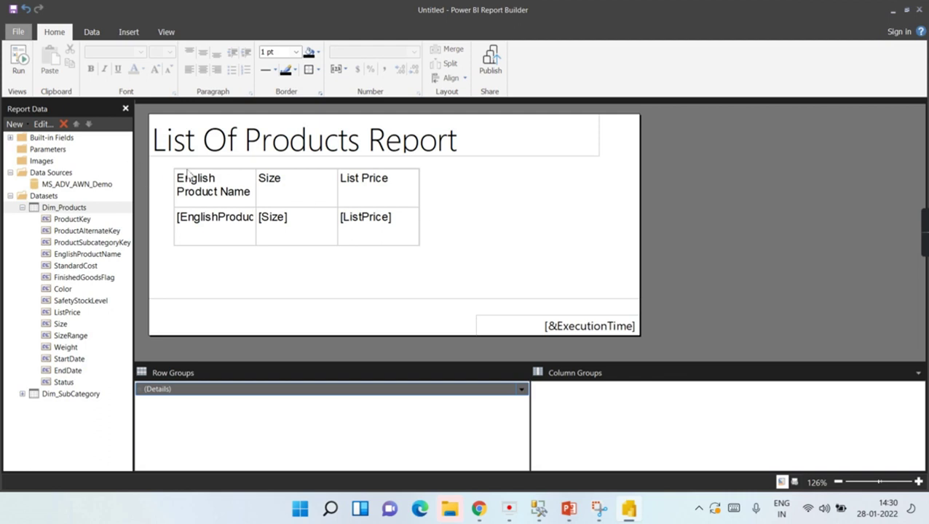
# Run the report preview and scroll through the first page.
pyautogui.click(19, 64)
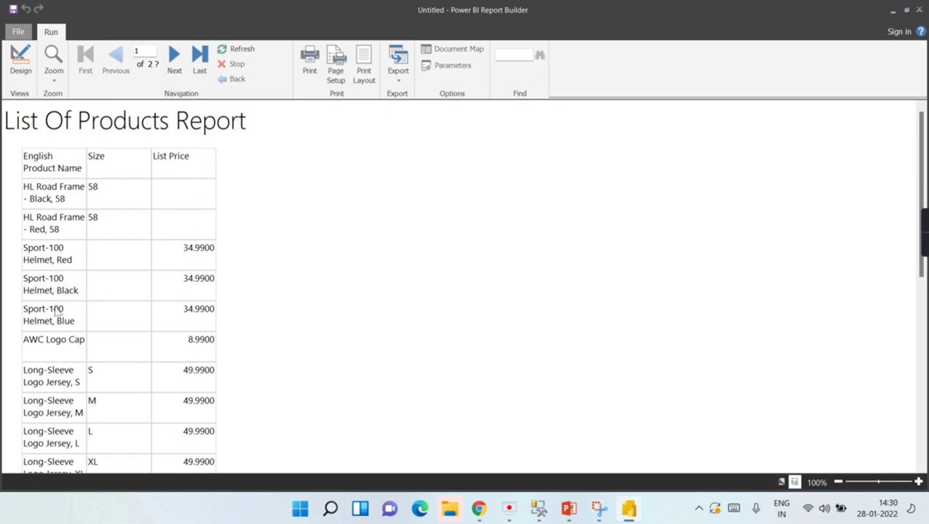
pyautogui.scroll(-15, 57, 312)
pyautogui.scroll(-15, 131, 318)
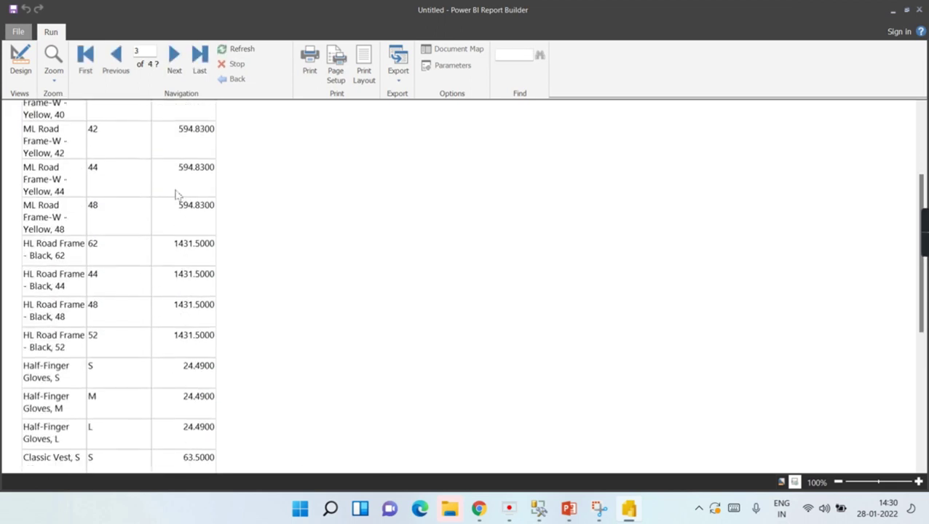
pyautogui.scroll(-10, 190, 216)
pyautogui.scroll(5, 191, 189)
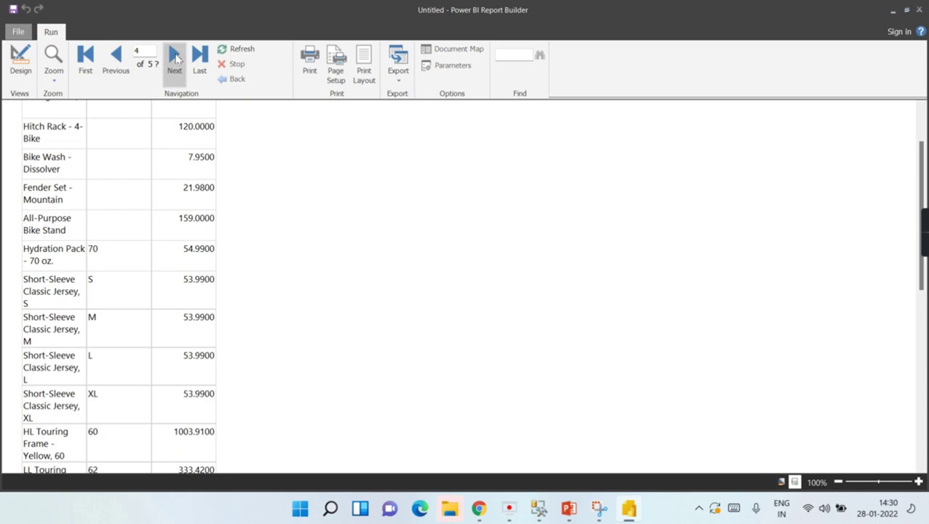
# Page forward through the report to its last of 9 pages.
pyautogui.click(175, 59)
pyautogui.click(171, 58)
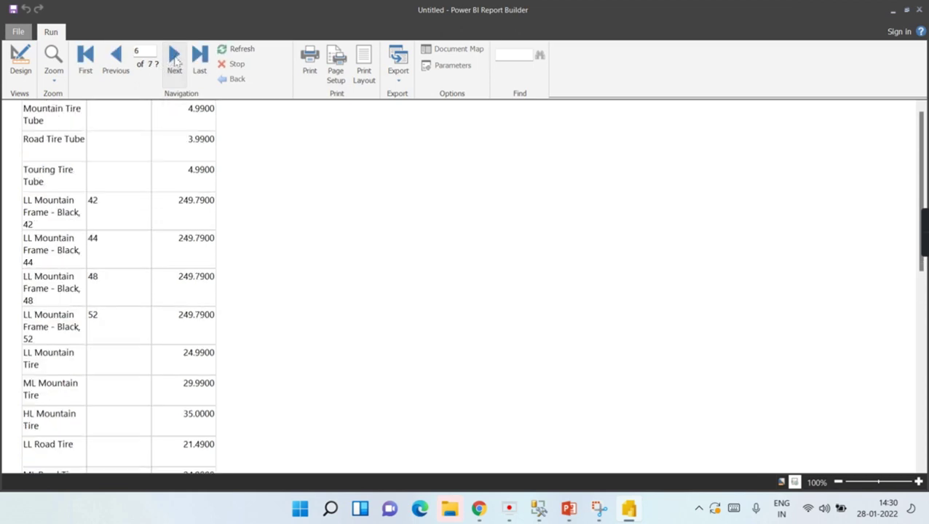
pyautogui.click(174, 59)
pyautogui.click(174, 61)
pyautogui.click(175, 61)
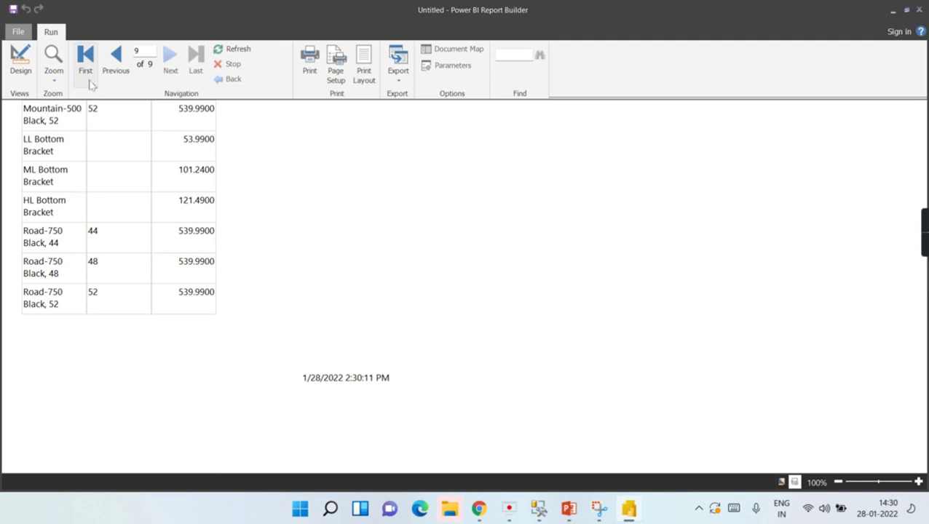
pyautogui.click(122, 59)
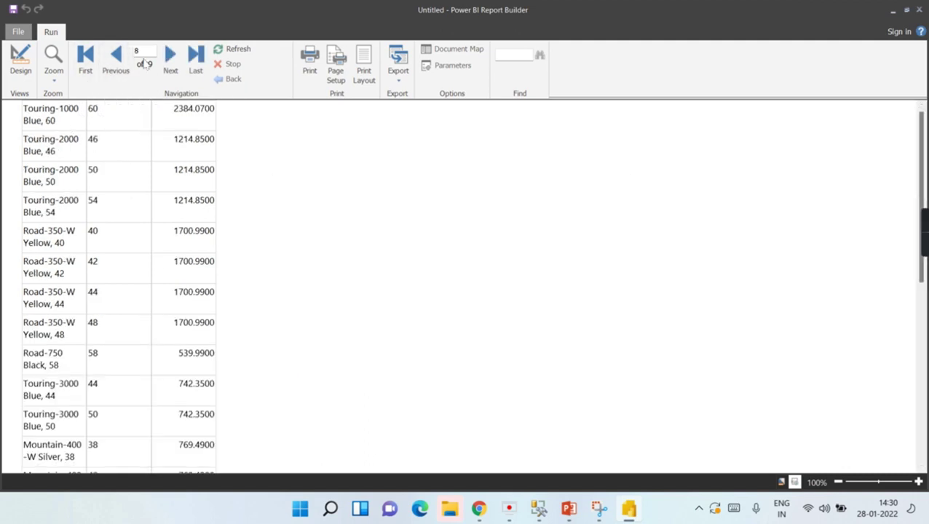
pyautogui.scroll(-3, 922, 249)
pyautogui.moveTo(923, 249); pyautogui.dragTo(919, 387)
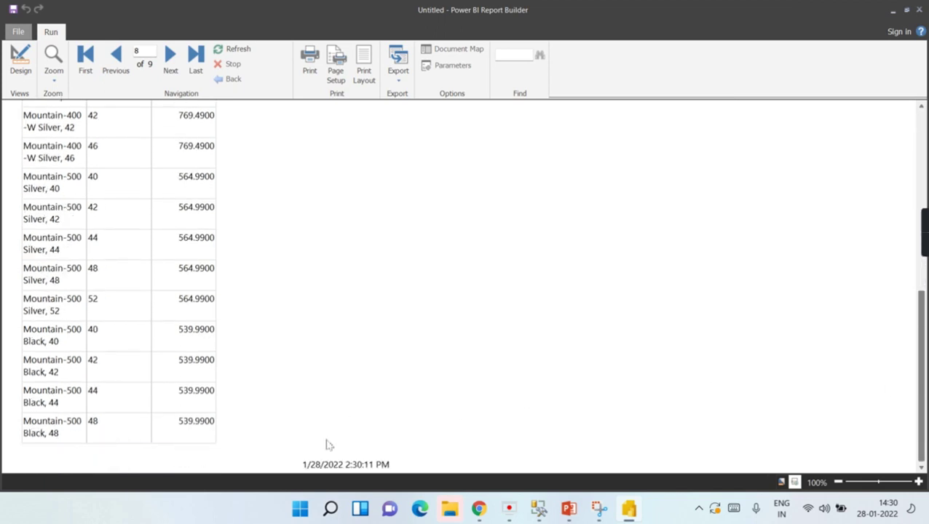
pyautogui.click(171, 58)
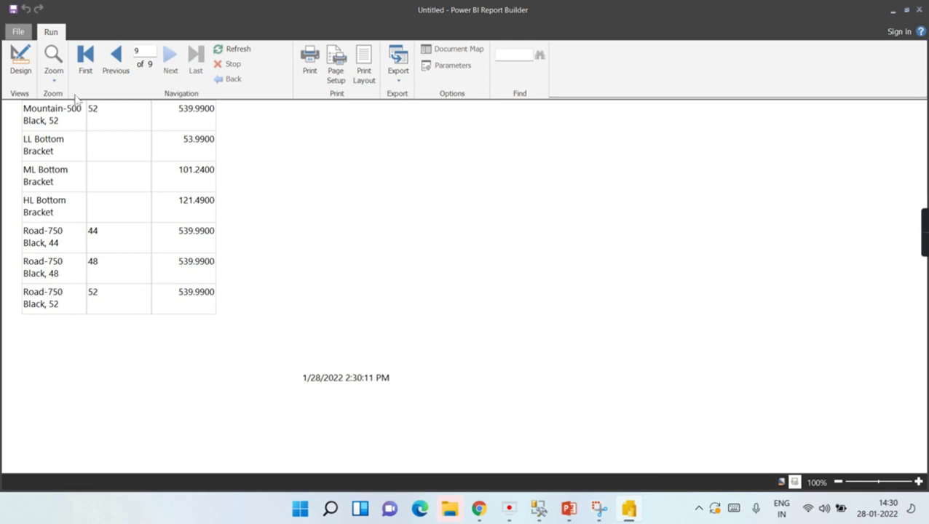
# Page back to the first report page and return to Design view.
pyautogui.click(128, 64)
pyautogui.click(125, 66)
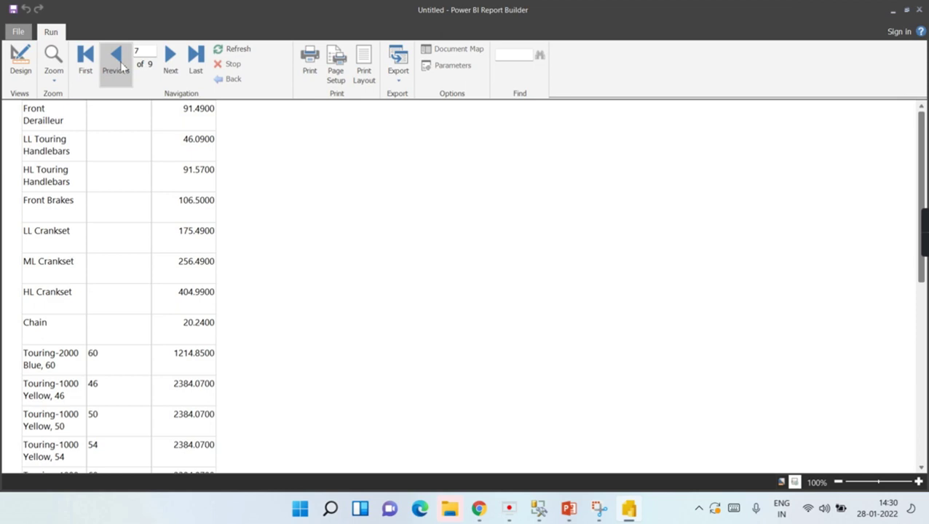
pyautogui.click(123, 66)
pyautogui.click(123, 66)
pyautogui.click(121, 66)
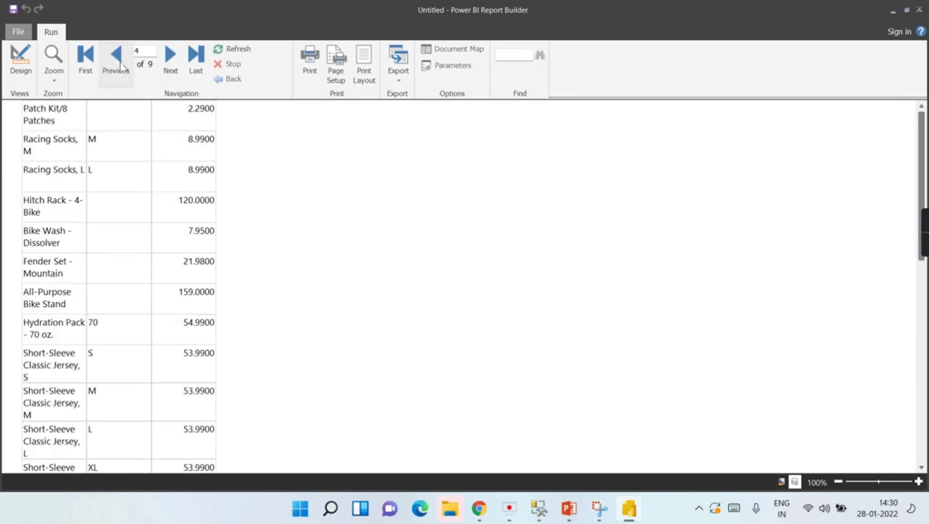
pyautogui.click(121, 67)
pyautogui.click(120, 67)
pyautogui.click(119, 67)
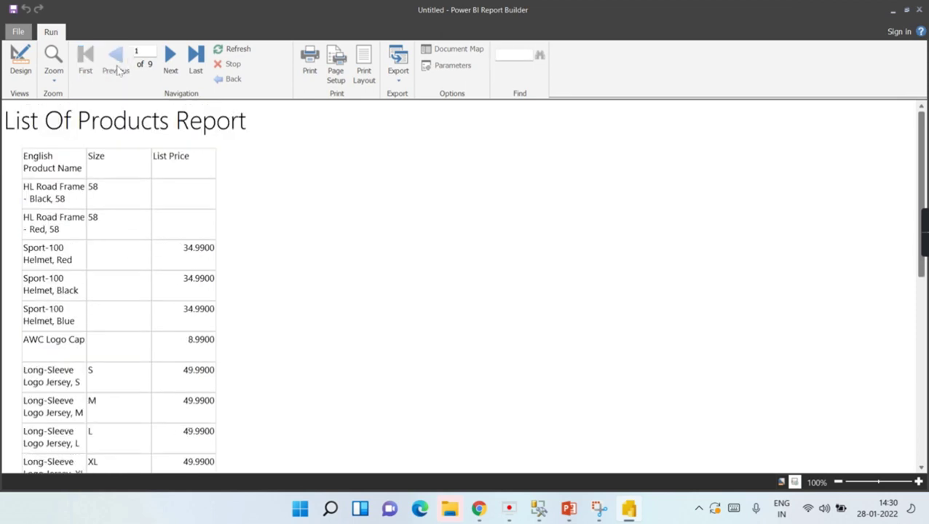
pyautogui.click(21, 66)
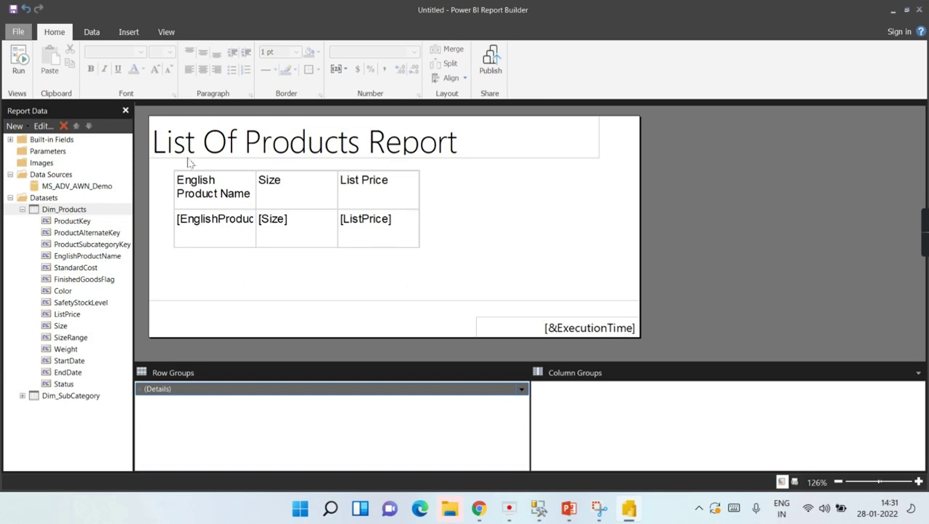
# Widen the English Product Name, Size and List Price columns, then select the header row.
pyautogui.click(199, 185)
pyautogui.moveTo(253, 162); pyautogui.dragTo(311, 161)
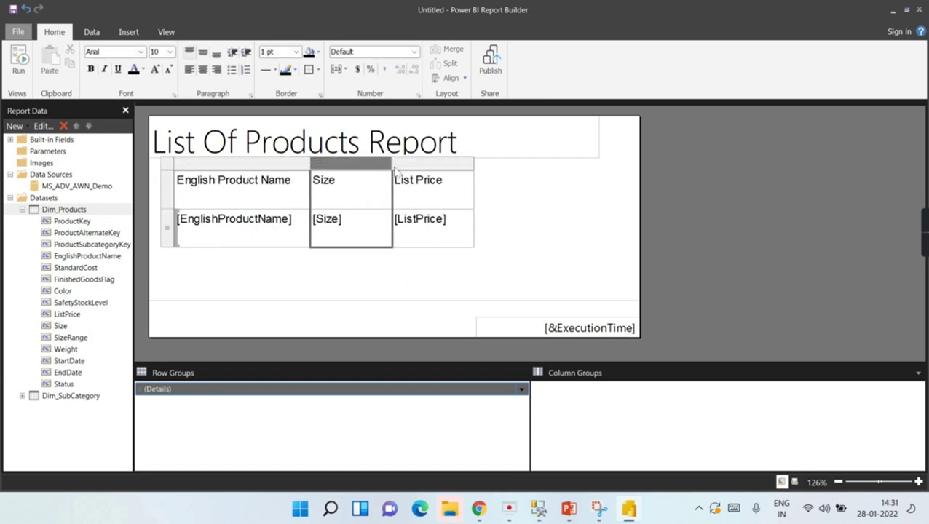
pyautogui.moveTo(392, 161); pyautogui.dragTo(415, 162)
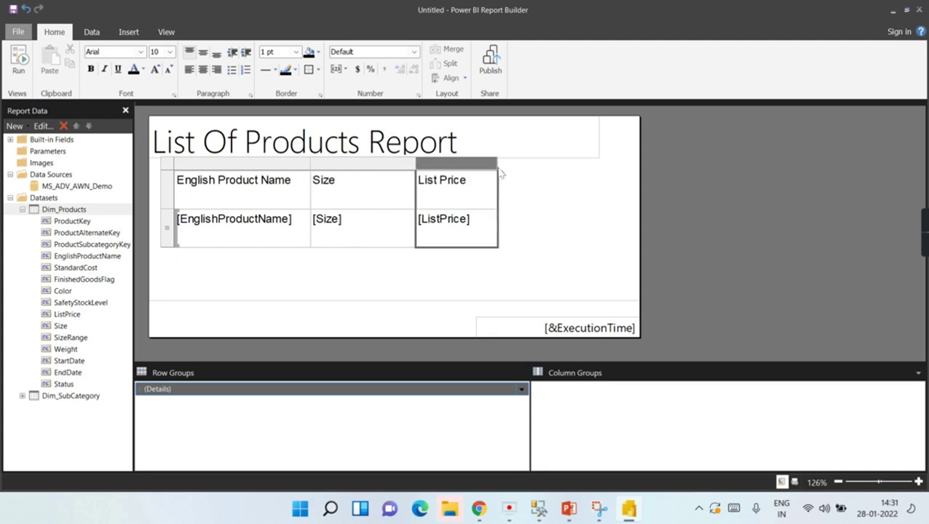
pyautogui.moveTo(495, 170); pyautogui.dragTo(539, 170)
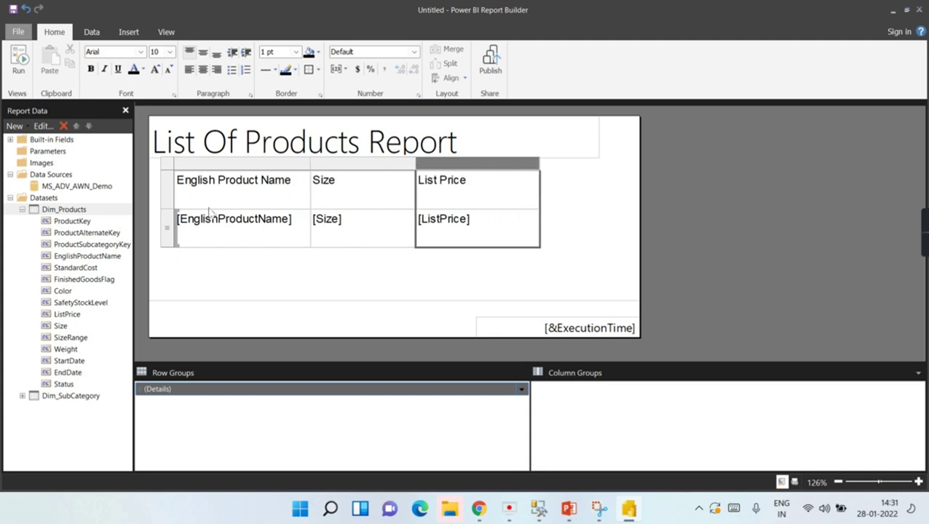
pyautogui.click(207, 201)
pyautogui.click(168, 194)
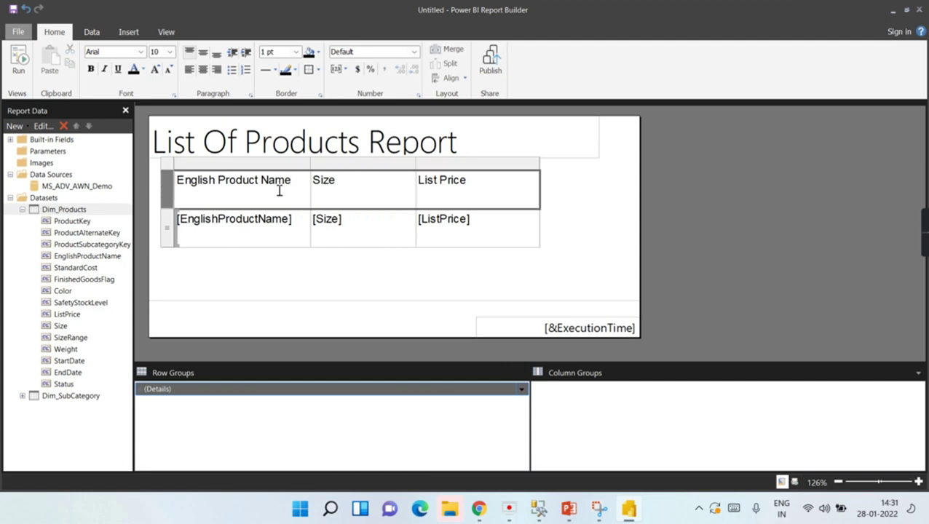
# Apply bold and dark red font colour to the English Product Name, Size and List Price headers.
pyautogui.hotkey('ctrl', 'b')
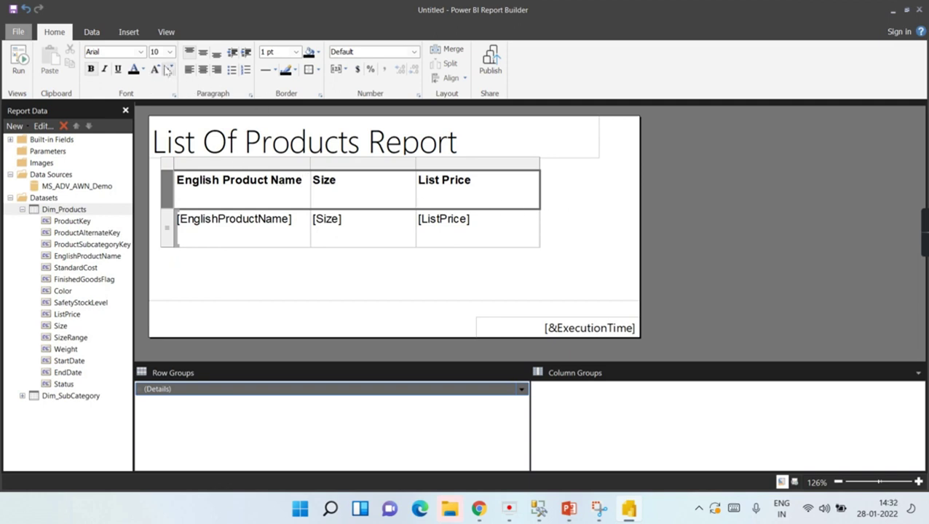
pyautogui.click(144, 70)
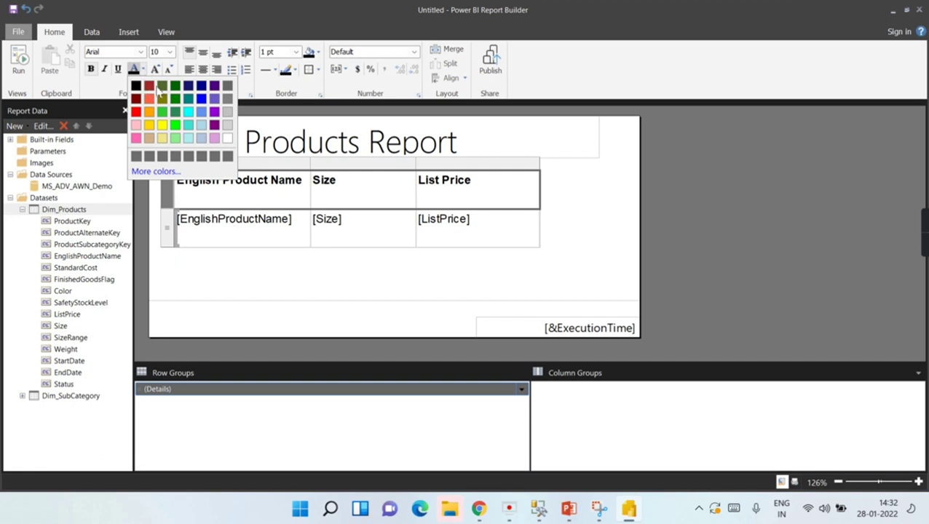
pyautogui.click(150, 87)
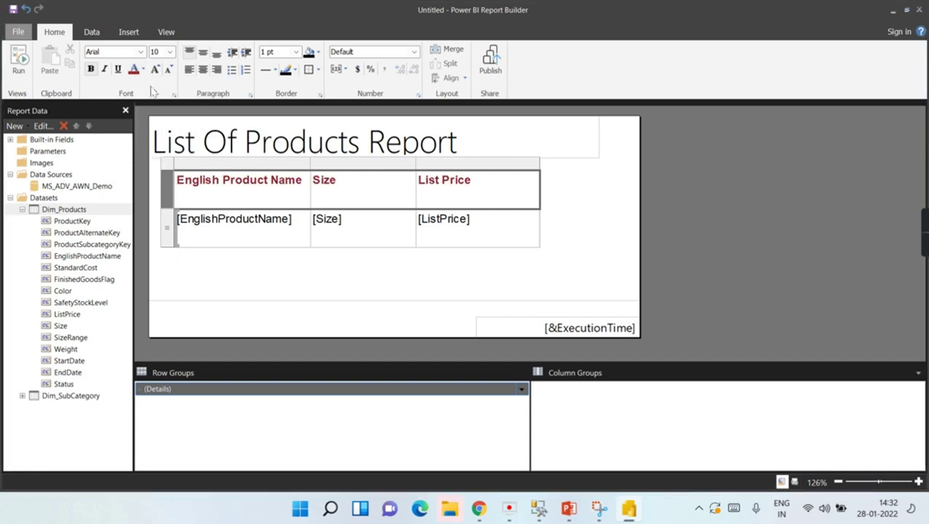
pyautogui.click(549, 221)
pyautogui.click(460, 203)
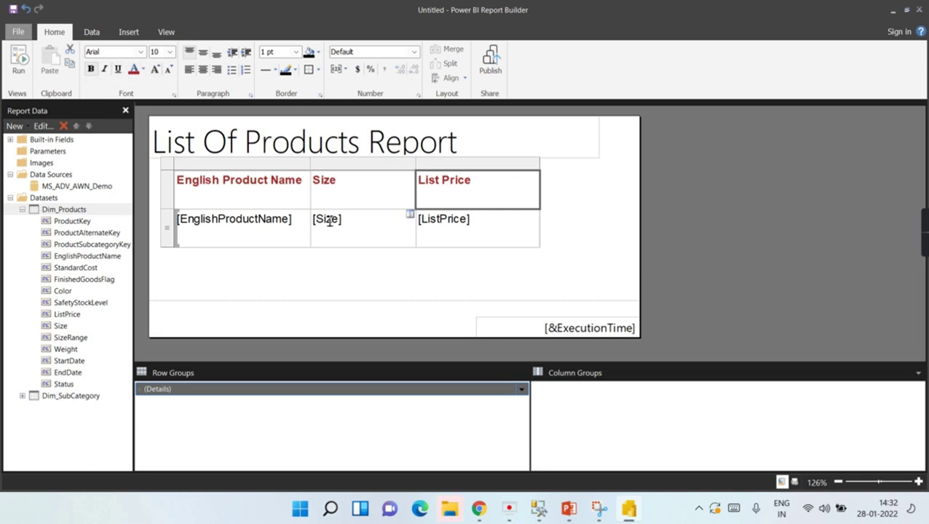
pyautogui.click(617, 221)
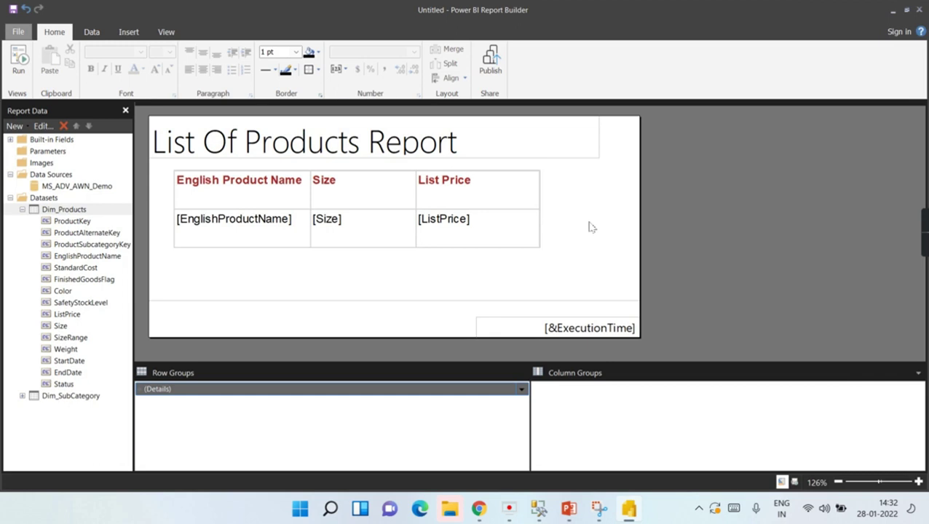
pyautogui.click(19, 69)
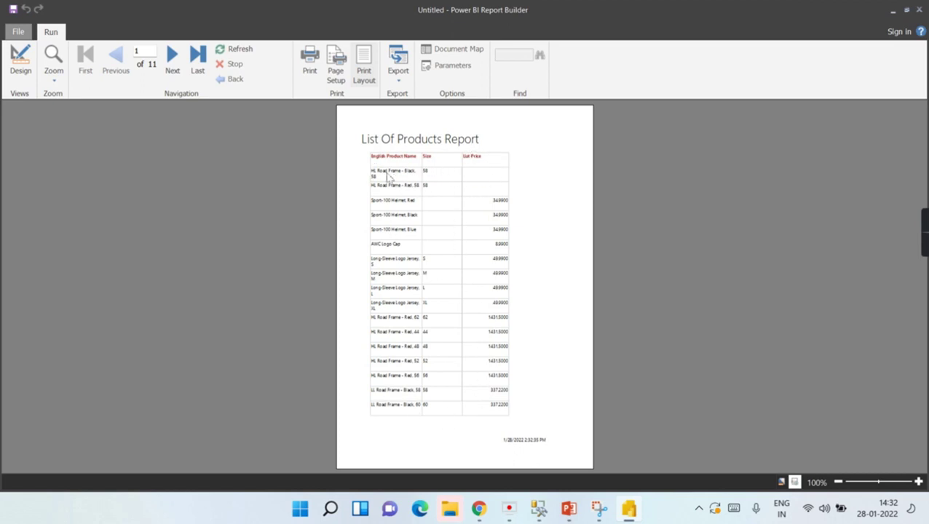
pyautogui.click(364, 69)
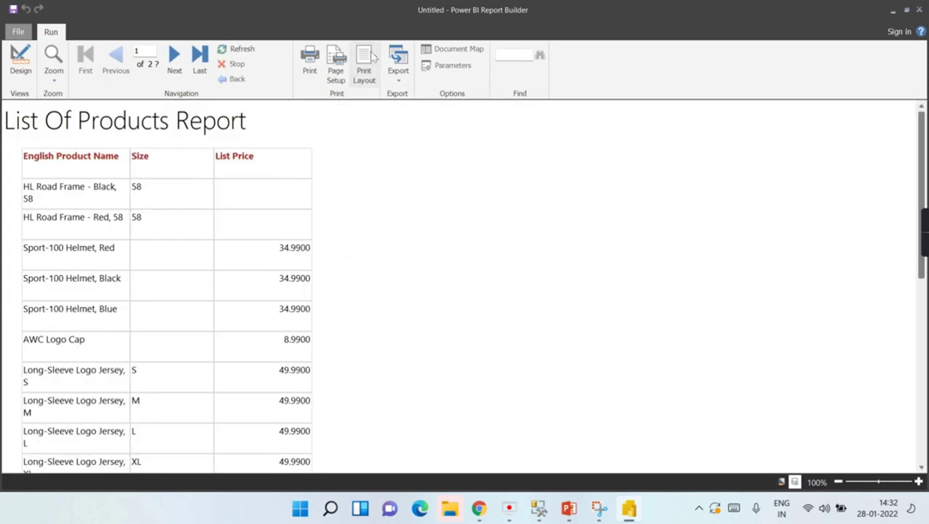
pyautogui.click(368, 59)
pyautogui.scroll(-10, 470, 232)
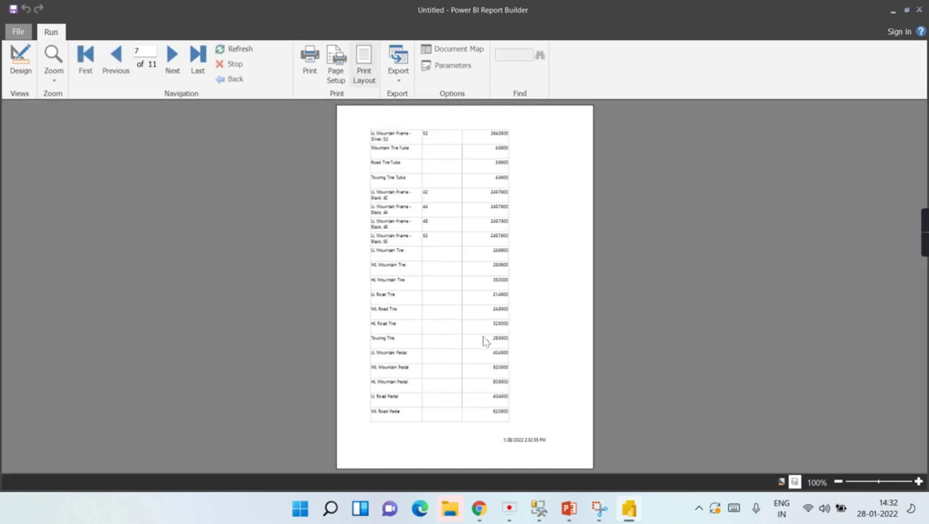
pyautogui.scroll(10, 472, 236)
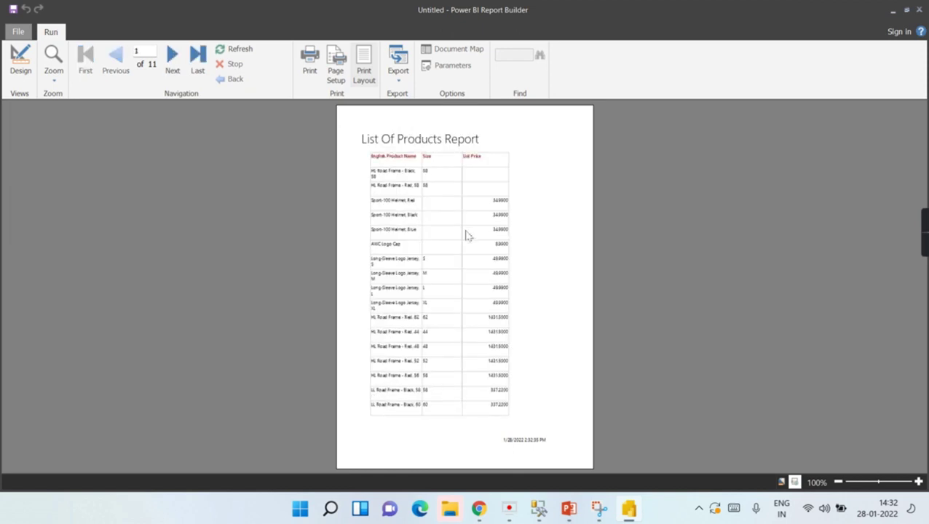
pyautogui.click(22, 62)
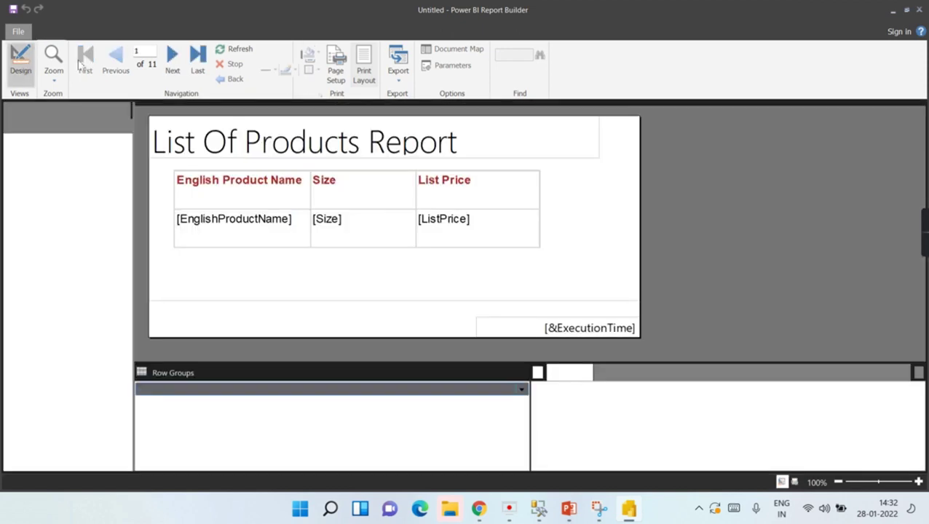